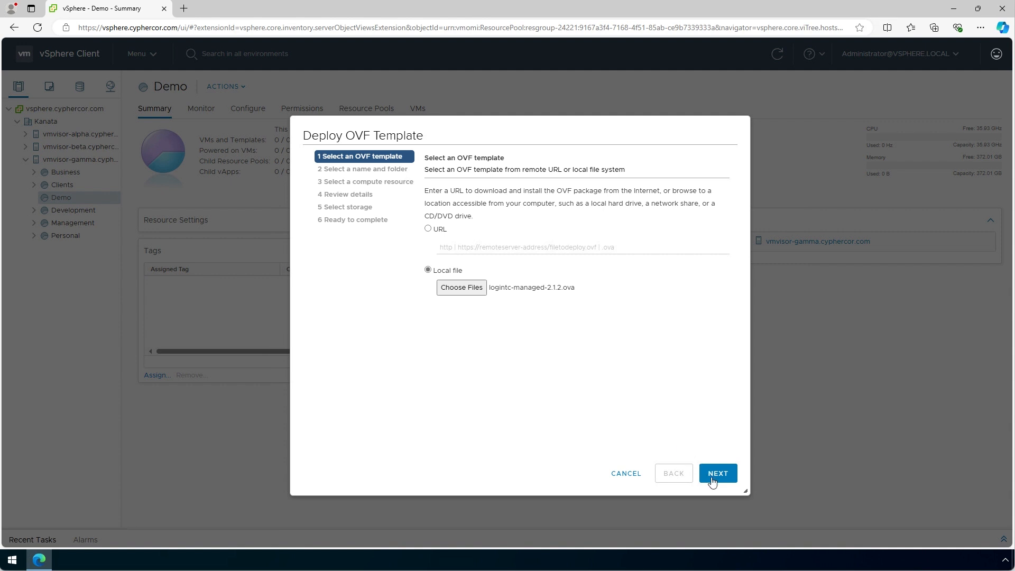
- Name the new VM logintc-managed-2.1.2 and place it on the Demo compute resource
click(718, 476)
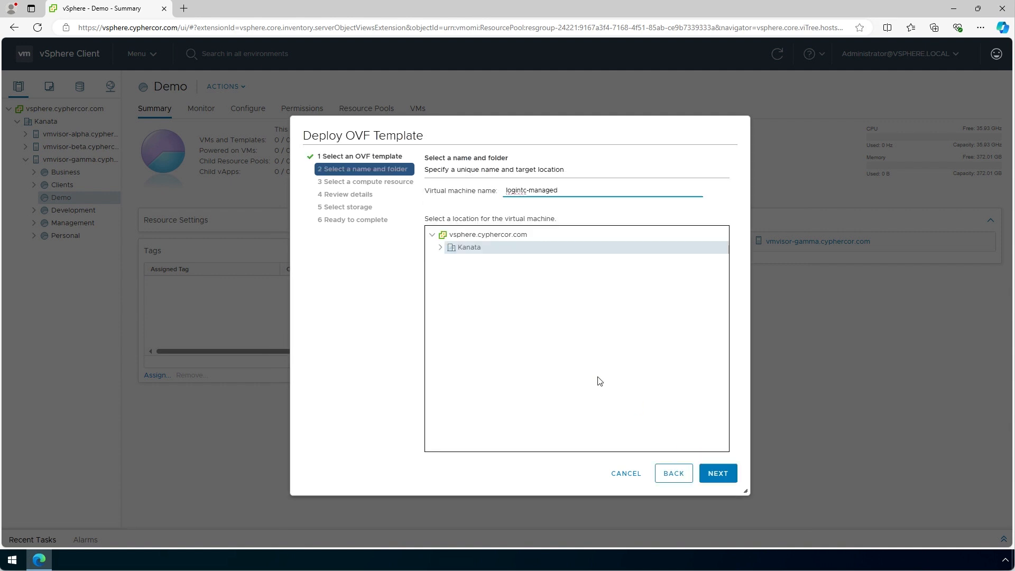
text(2.1.2)
click(720, 474)
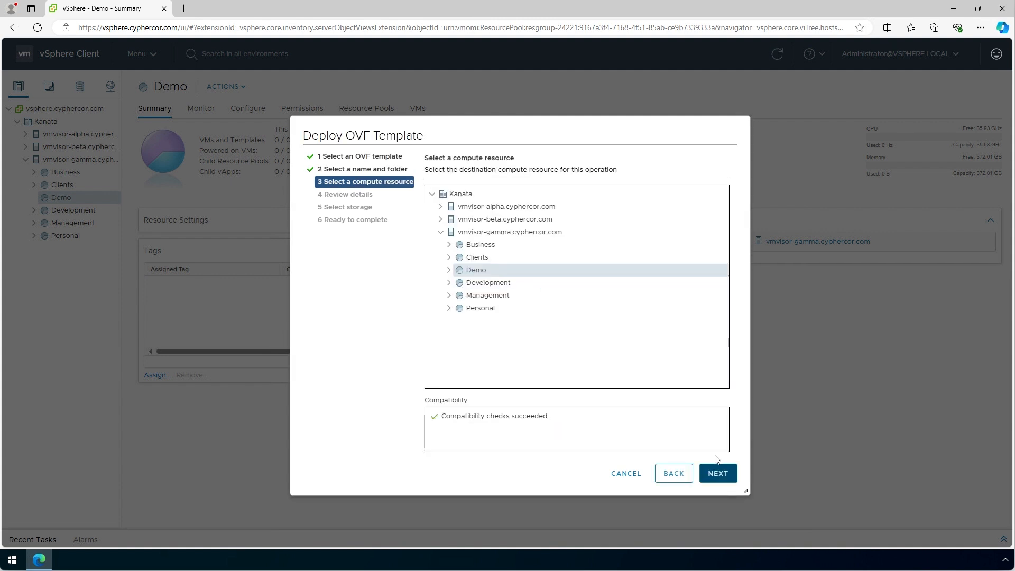
click(718, 473)
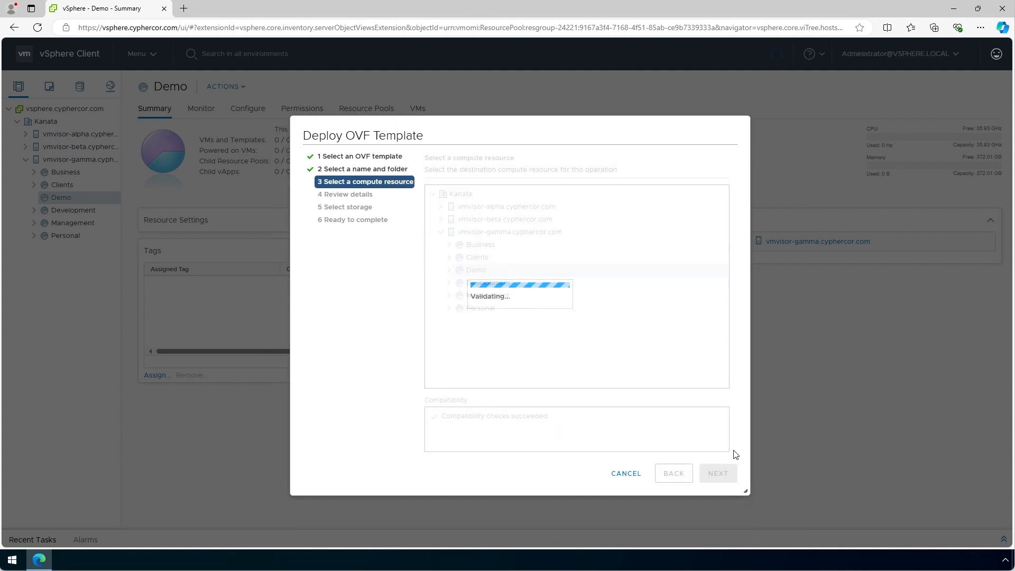
click(724, 475)
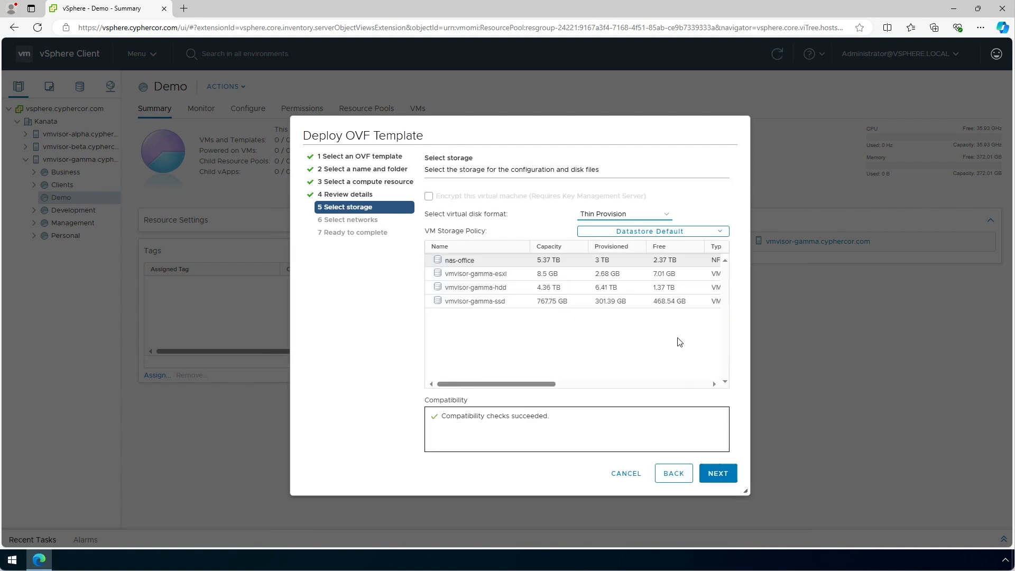
- Store the VM on vmvisor-gamma-hdd, connect it to the Legacy network, and finish deployment
click(630, 291)
click(717, 478)
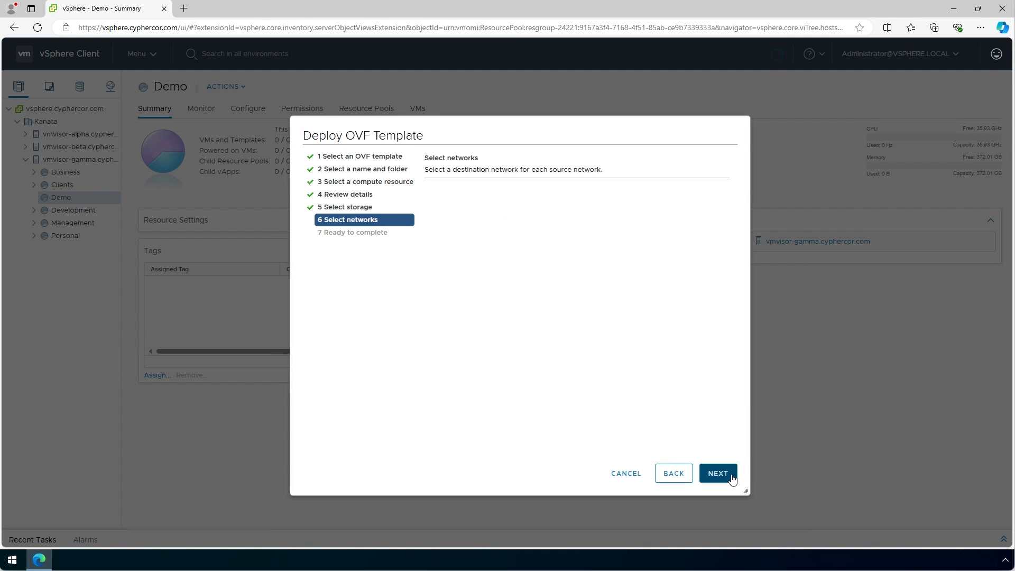
click(656, 205)
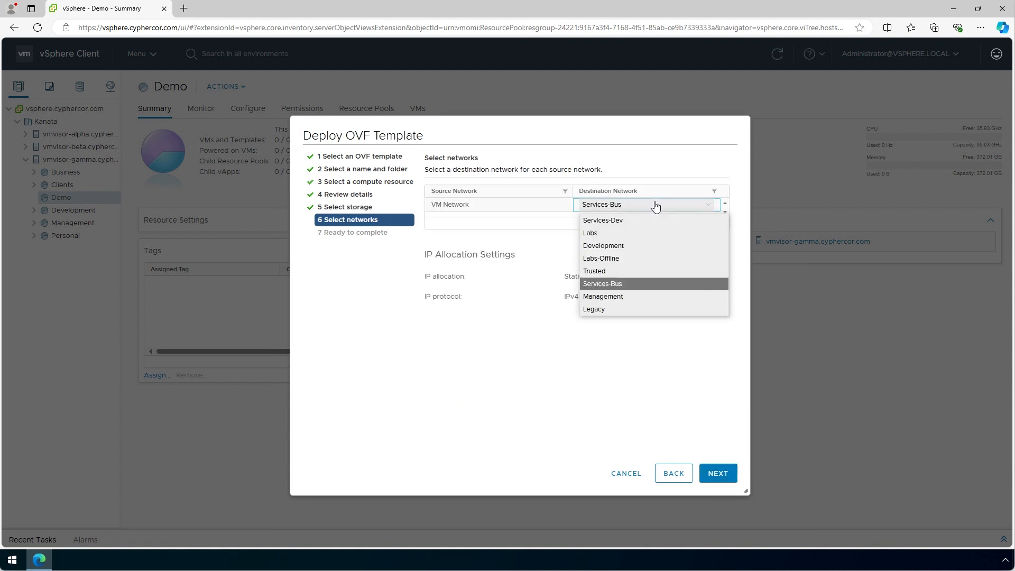
click(607, 310)
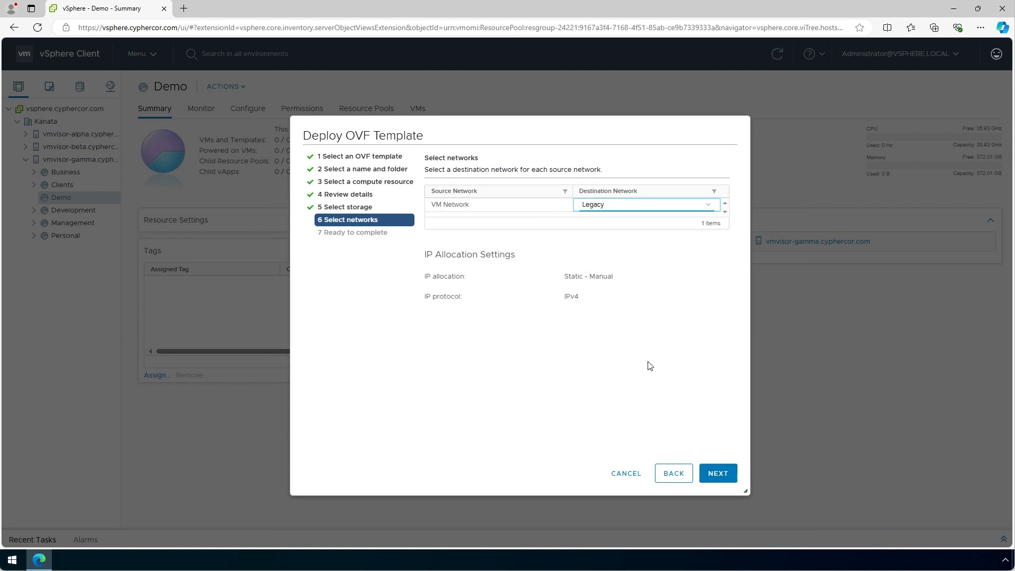
click(723, 477)
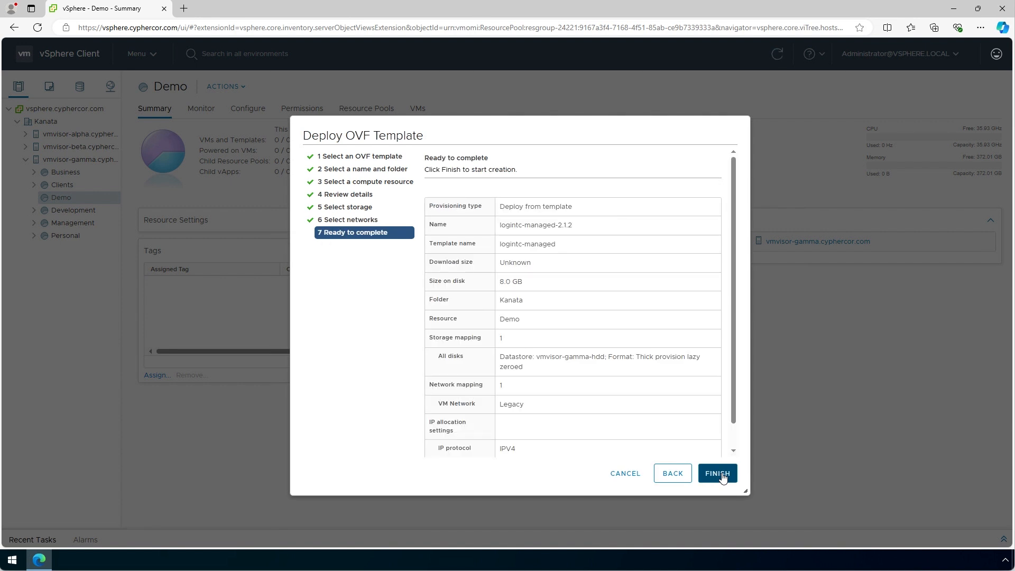
click(722, 477)
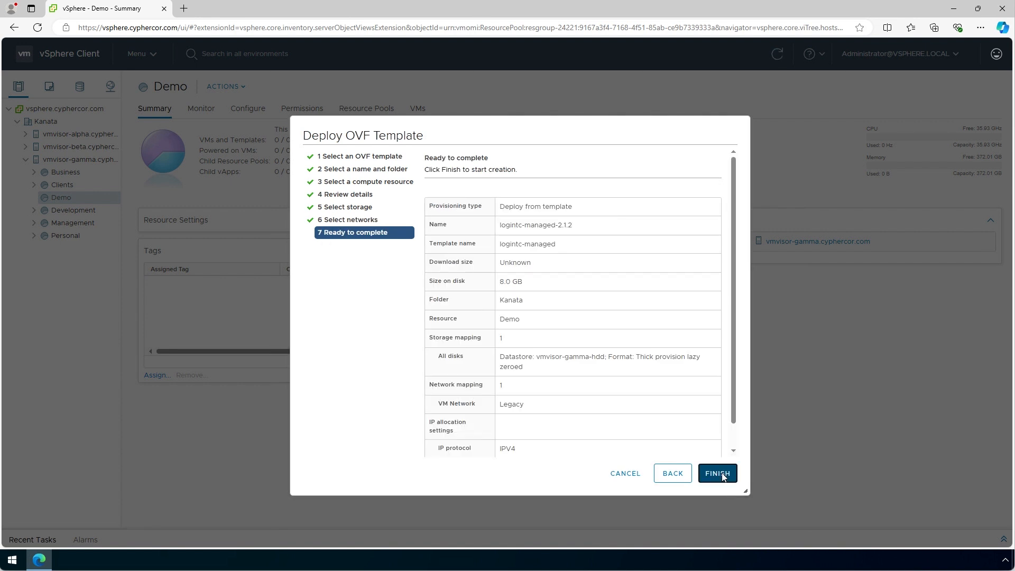
click(106, 212)
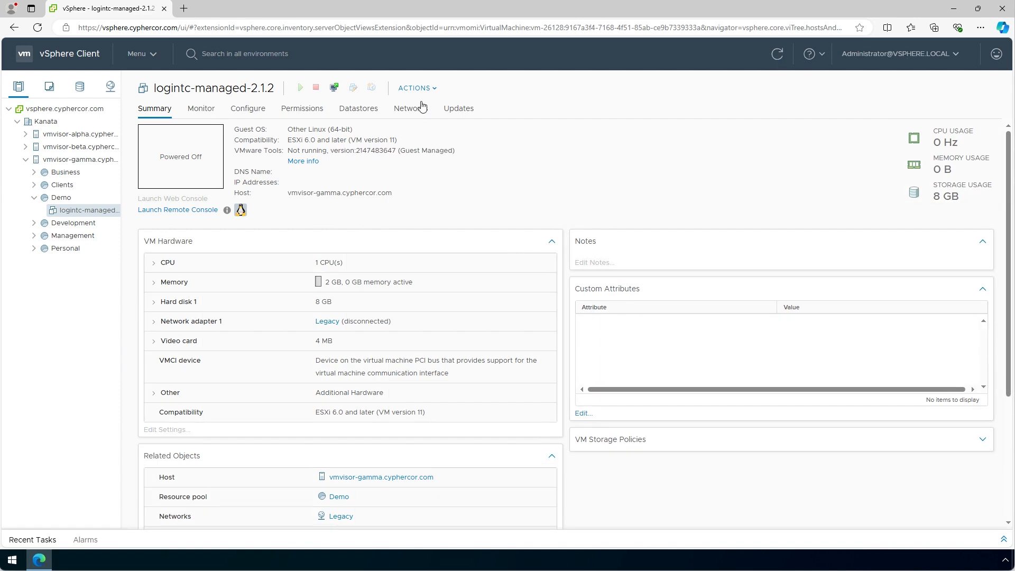
- Power on logintc-managed-2.1.2 and launch its Web Console in a new tab
click(418, 88)
mouse_move(476, 120)
click(544, 122)
click(198, 173)
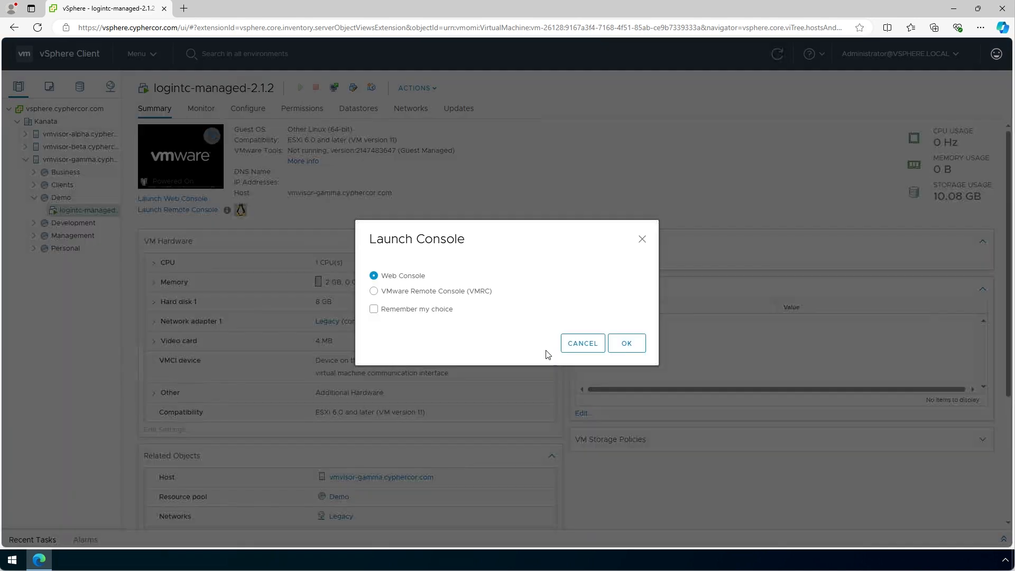
click(632, 347)
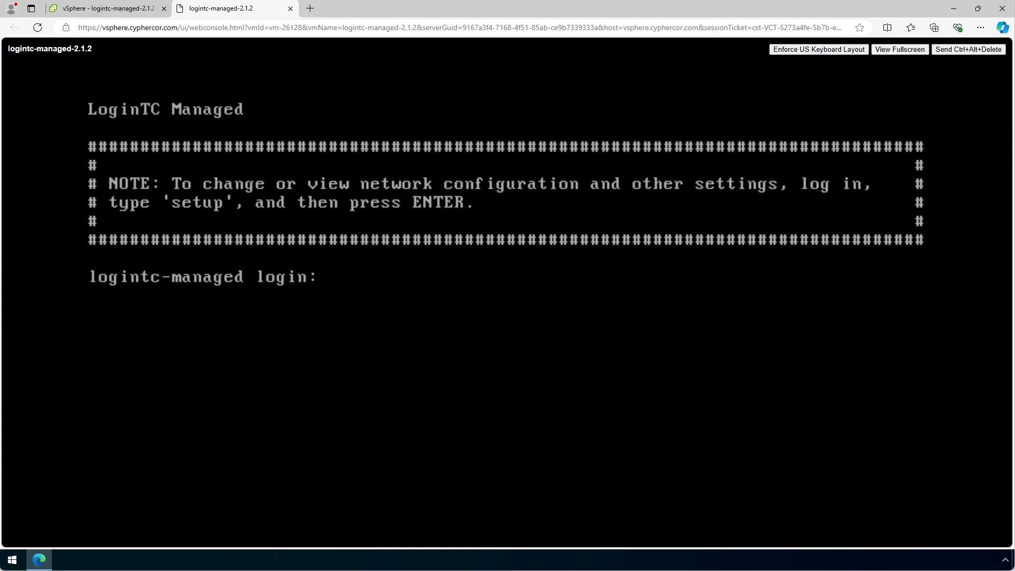
- Log in at the console prompt with the appliance user's name and password
text(logintc-user)
key(Return)
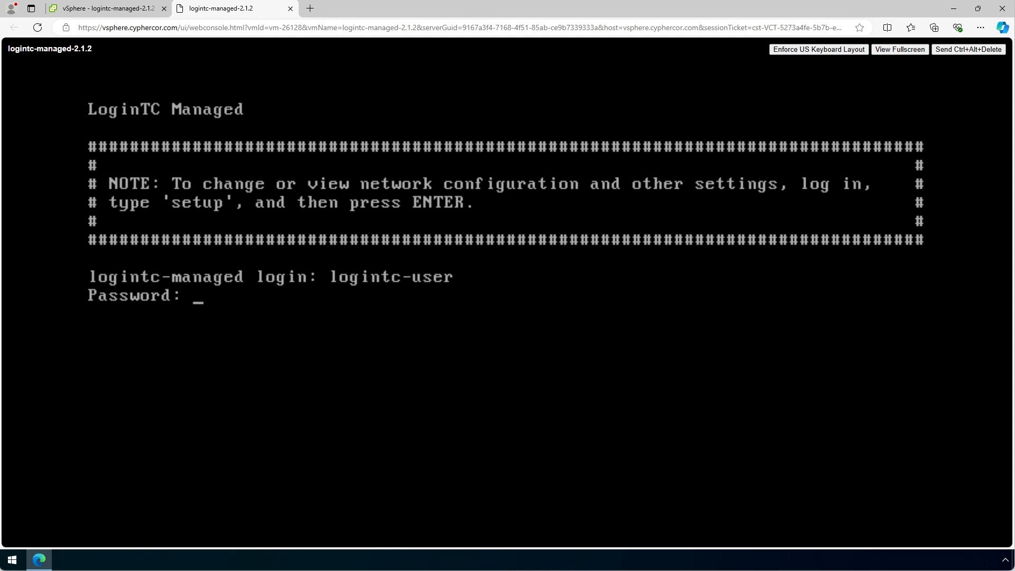
key(Return)
- Run setup and replace the default user's password with a new one
text(setup)
key(Return)
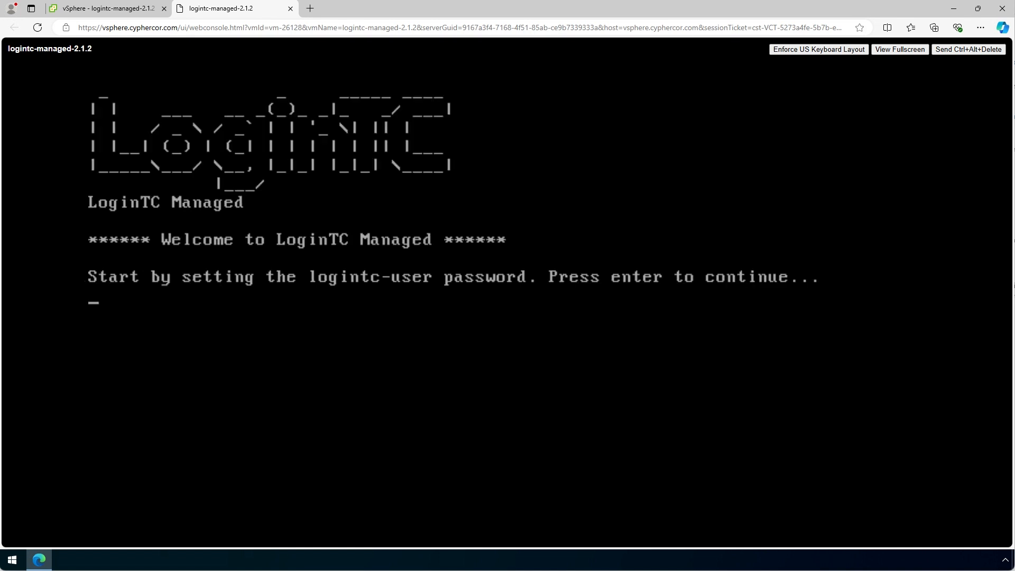
key(Return)
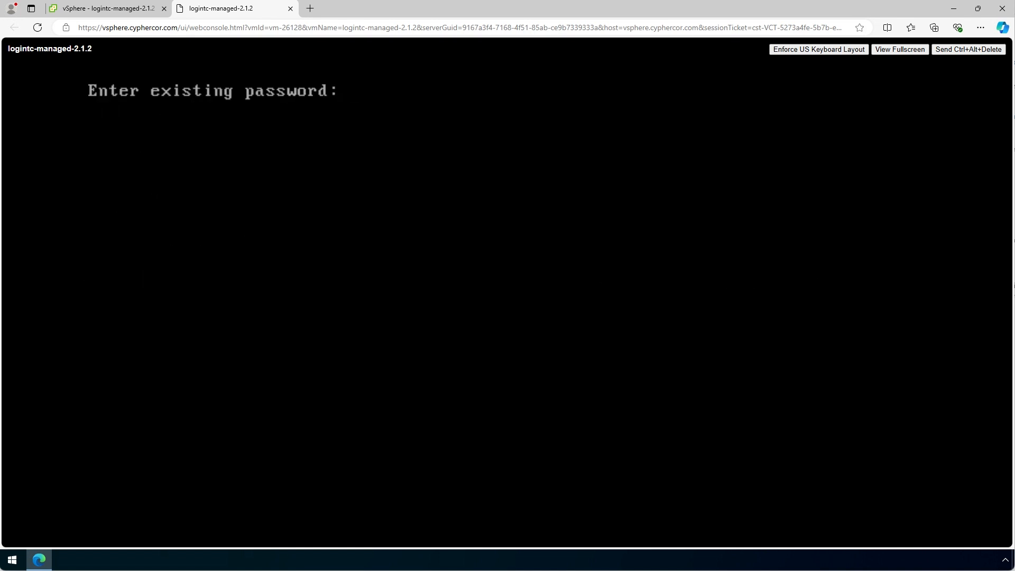
key(Return)
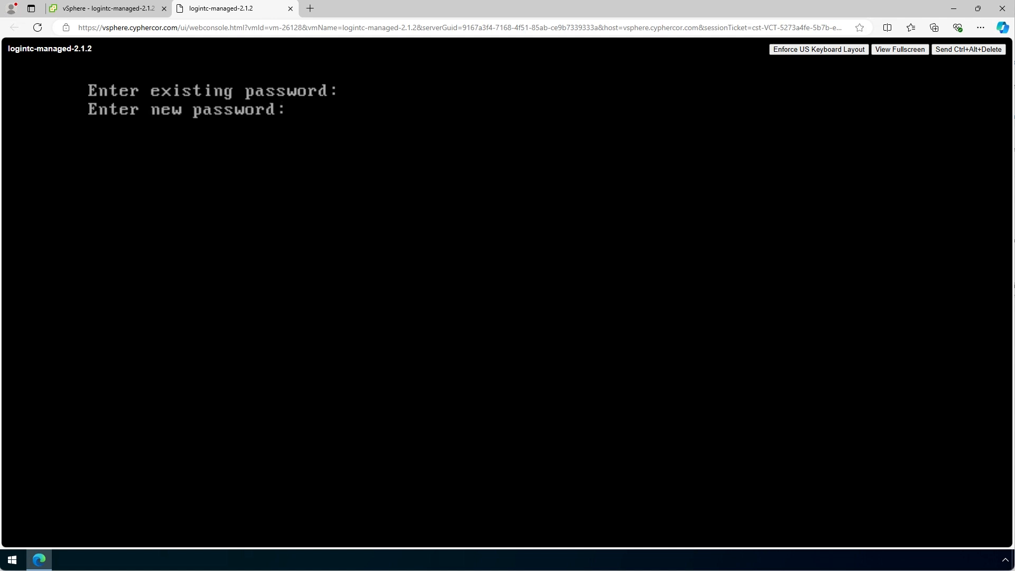
key(Return)
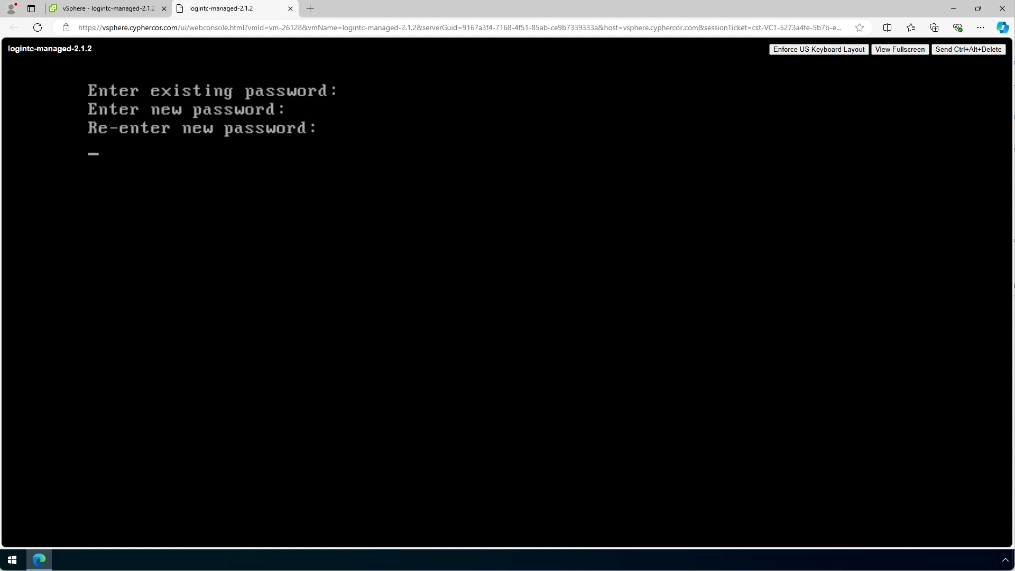
key(Return)
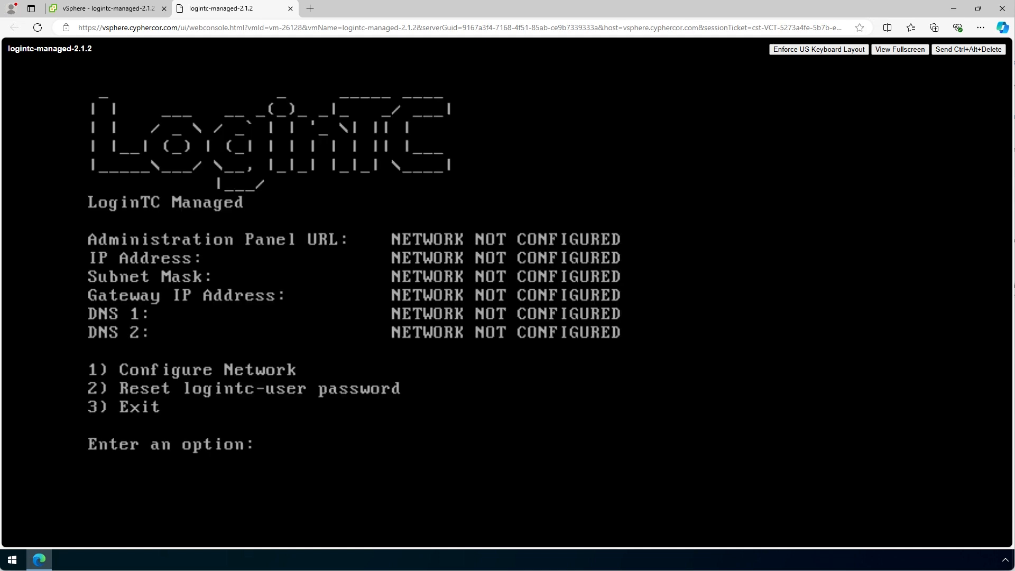
- Configure the network with IP 10.0.10.205 and subnet mask 255.255.255.0
text(1)
key(Return)
text(10.0.10.205)
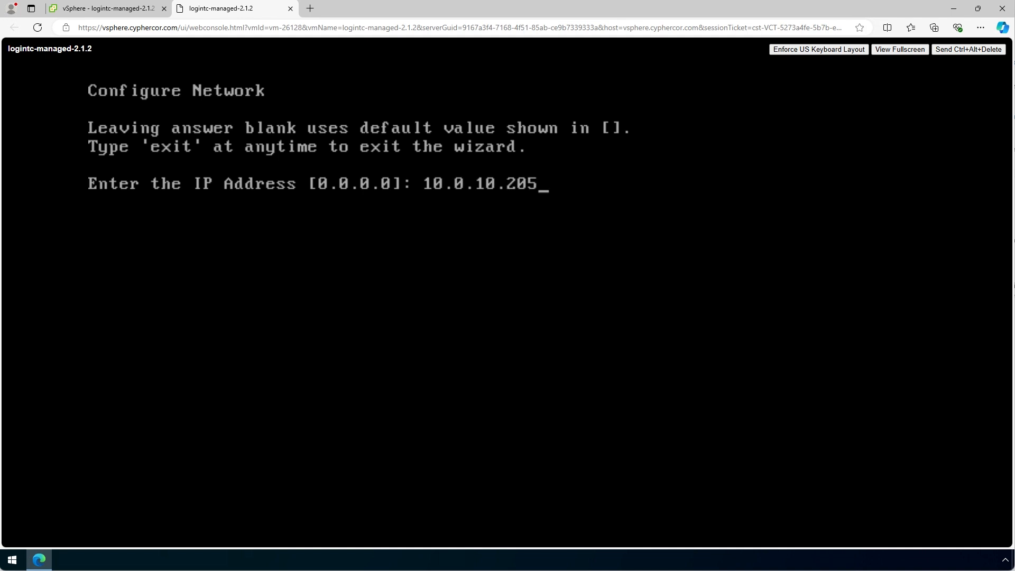
key(Return)
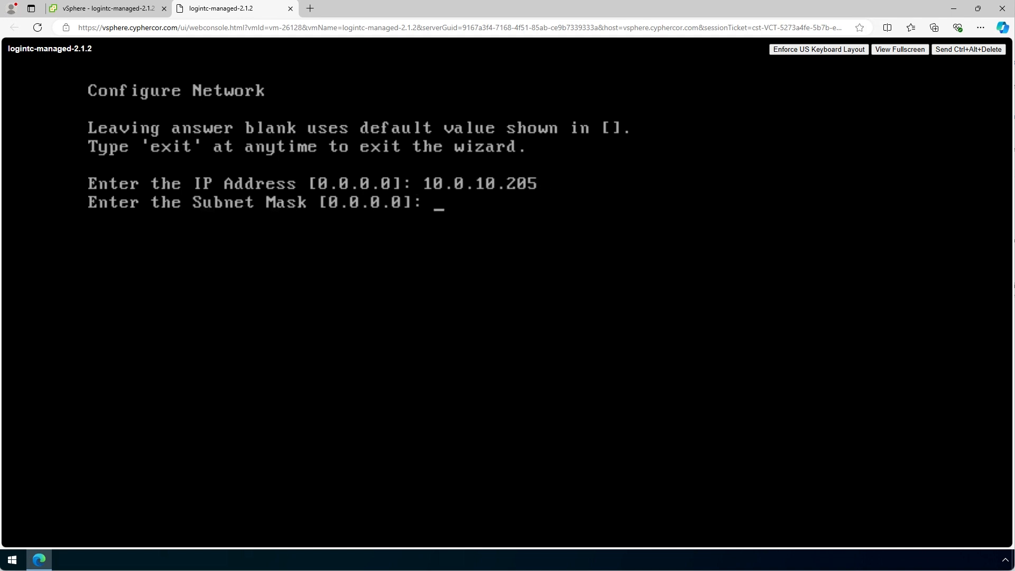
text(255.255.255.0)
key(Return)
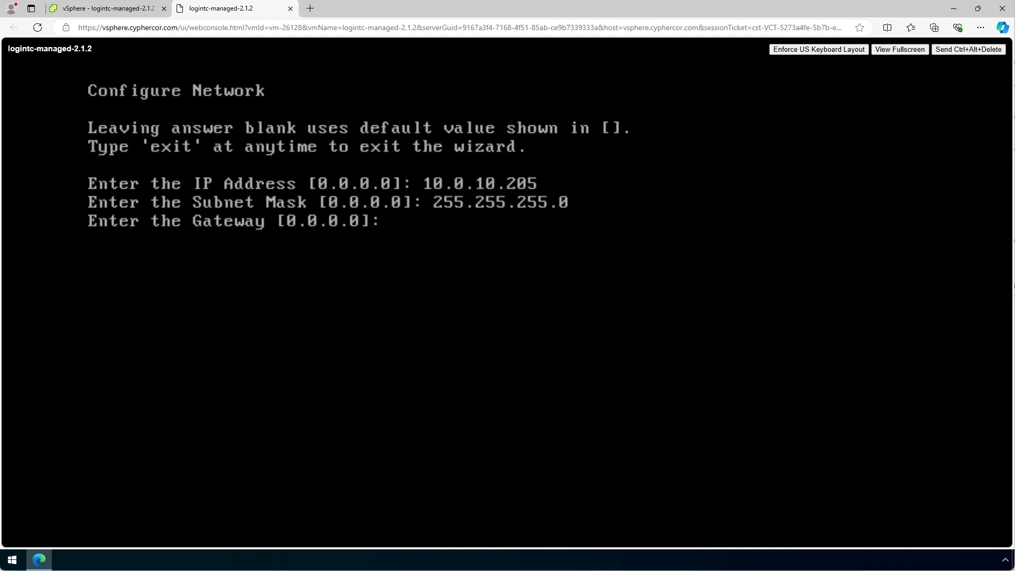
- Set gateway and DNS 1 to 10.0.10.1, leave DNS 2 blank, and save
text(10.0.10.1)
key(Return)
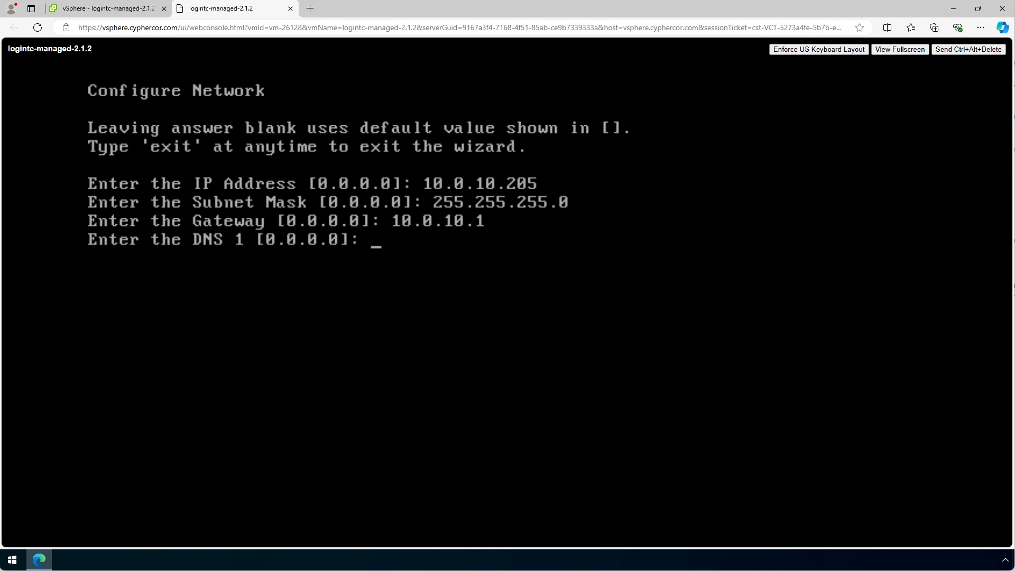
text(10.0.10.1)
key(Return)
key(Return)
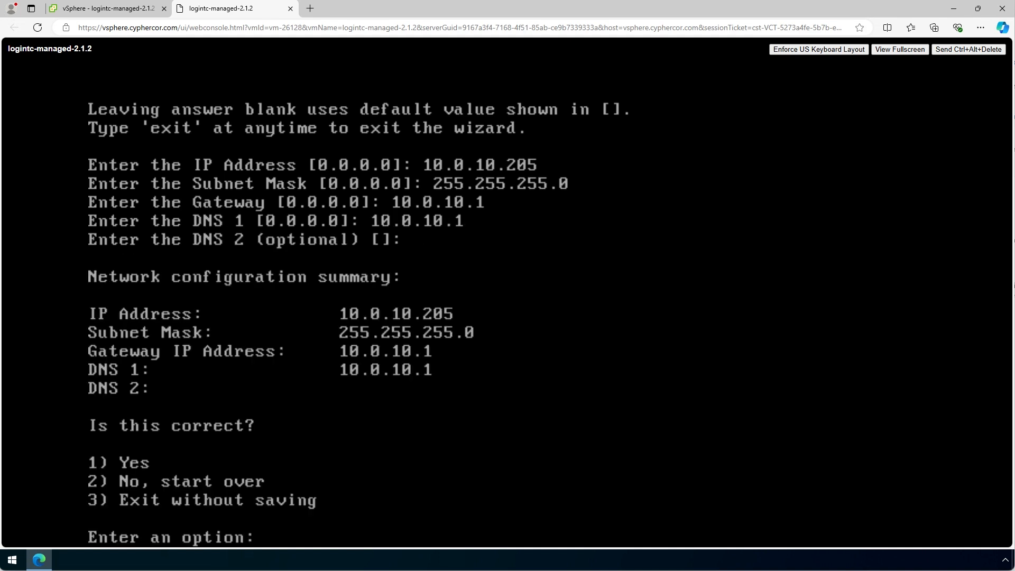
text(1)
key(Return)
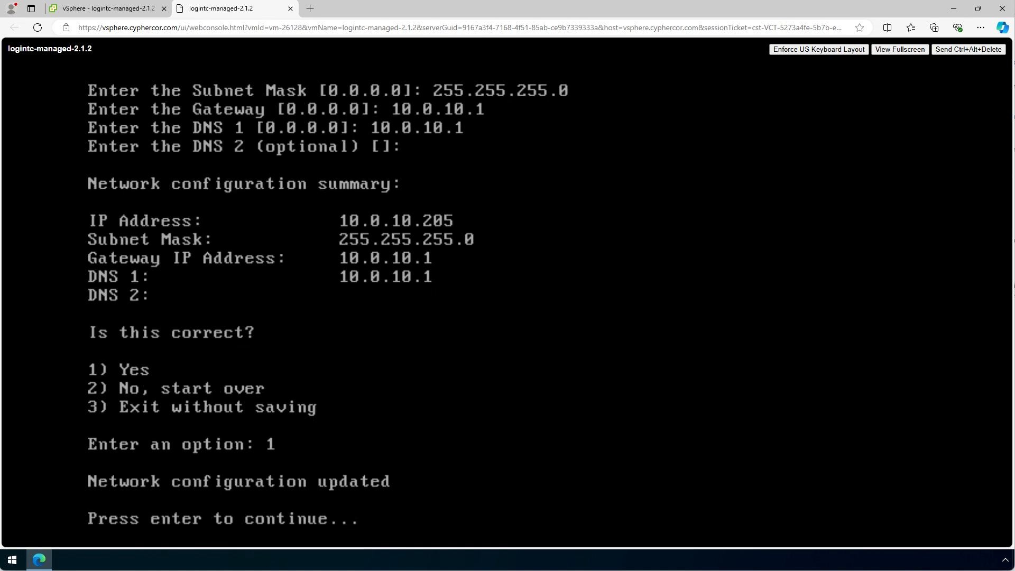
key(Return)
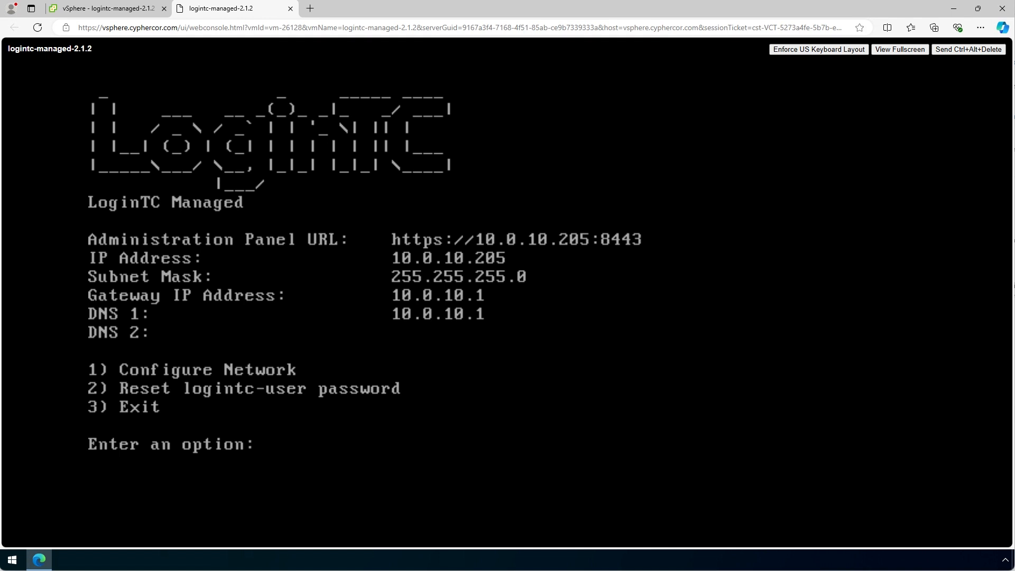
click(310, 8)
text(https)
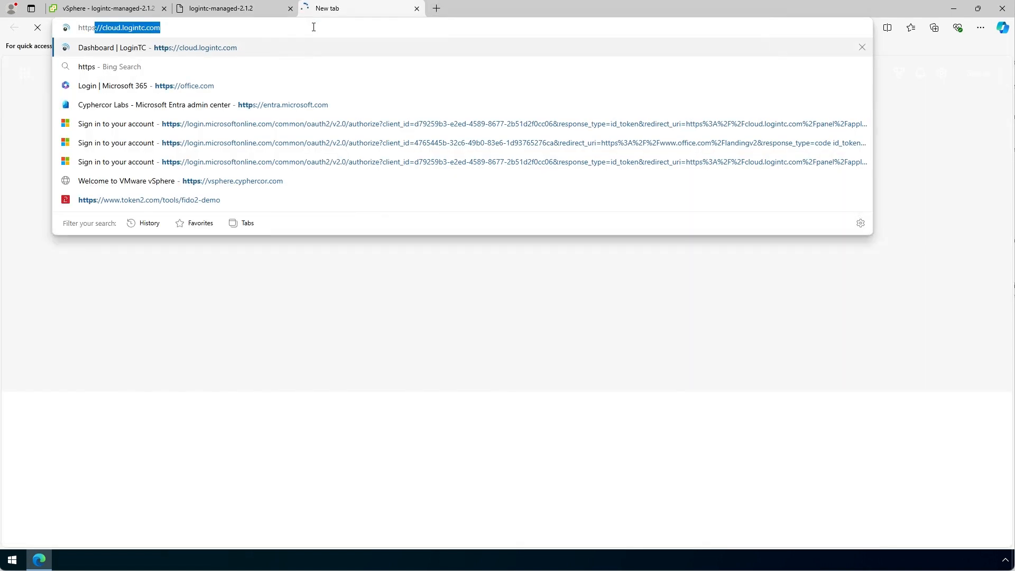
text(://10.1)
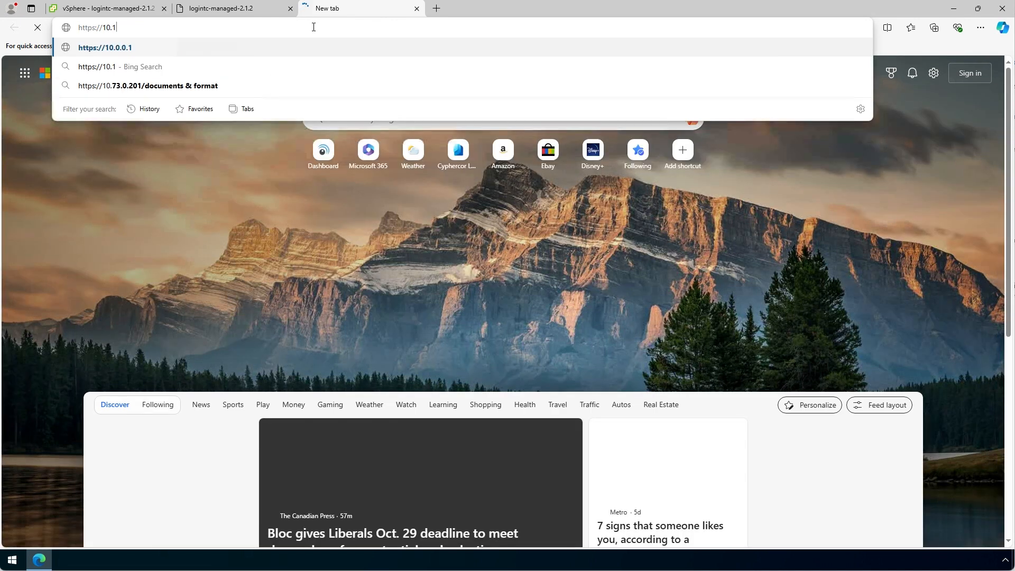
key(BackSpace)
text(0.10.)
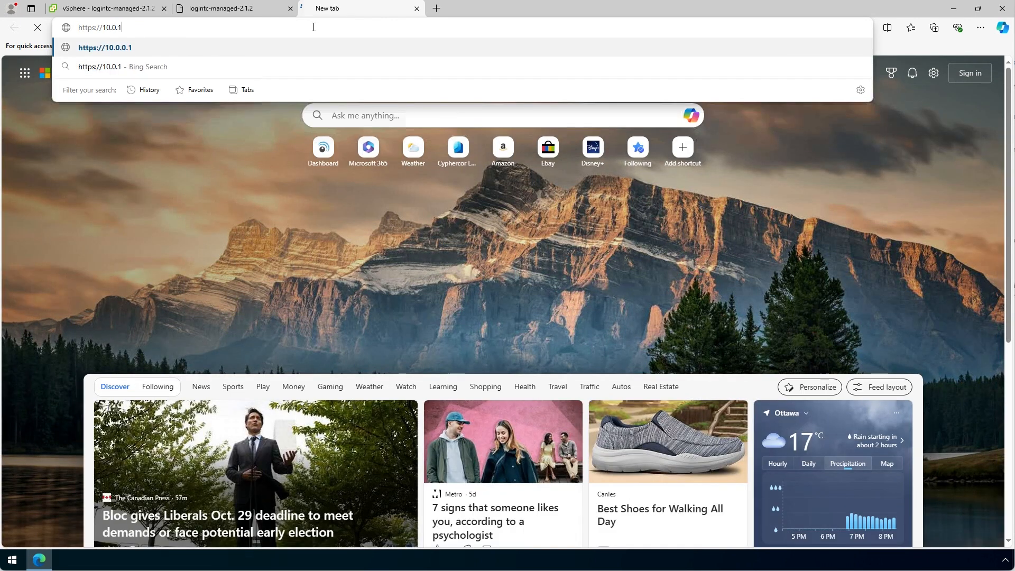
text(205:)
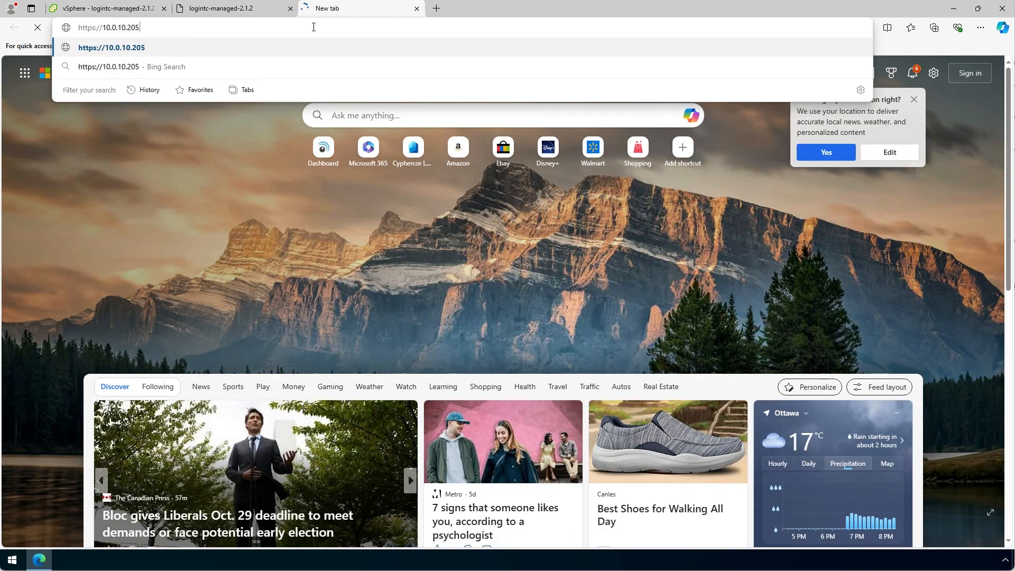
text(8443)
key(Return)
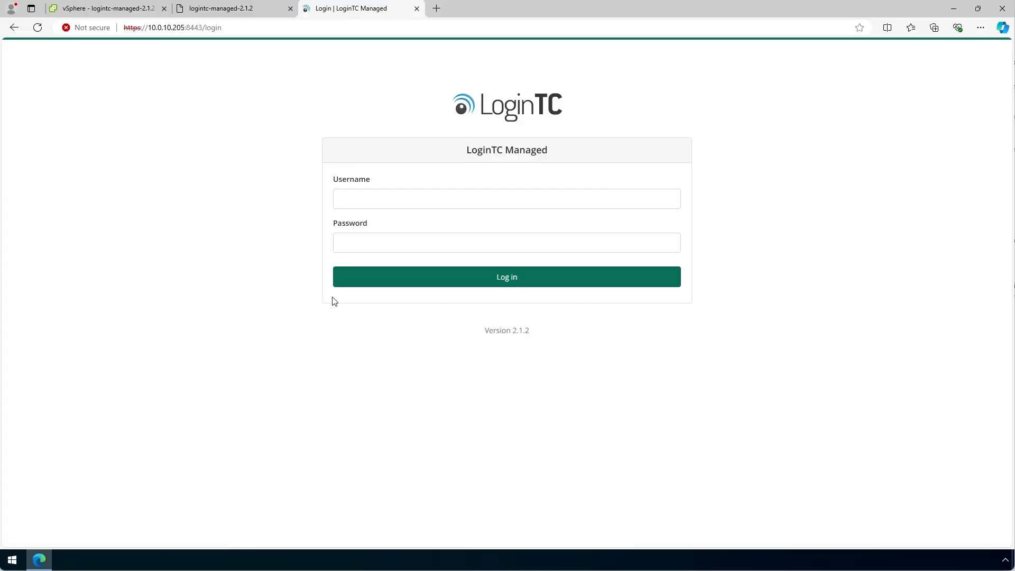
click(366, 202)
text(logintcuser)
key(Tab)
text(••••••••••)
click(458, 278)
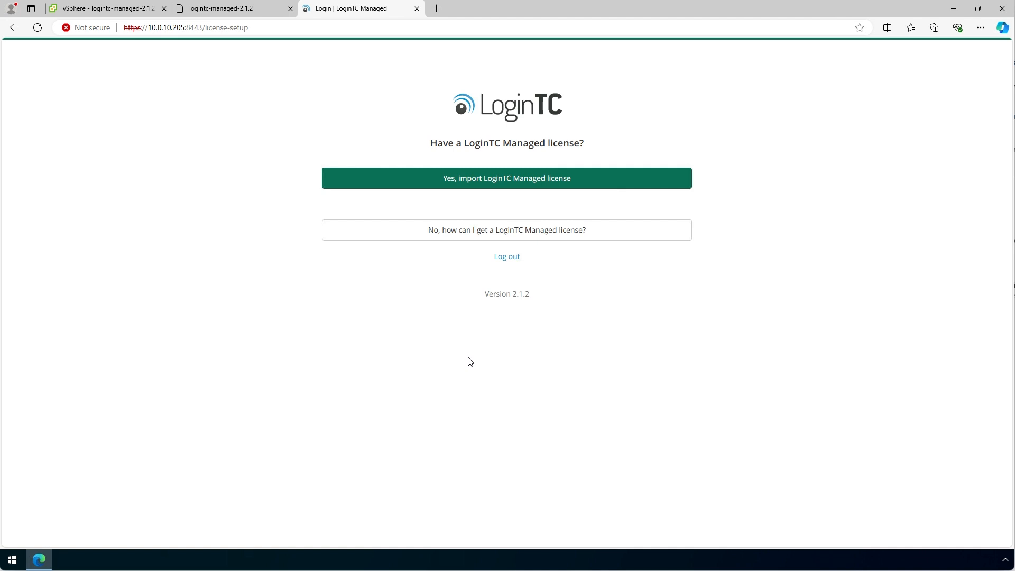
- Review the license how-to, then import example-inc-license-2024 and continue to the Dashboard
click(507, 238)
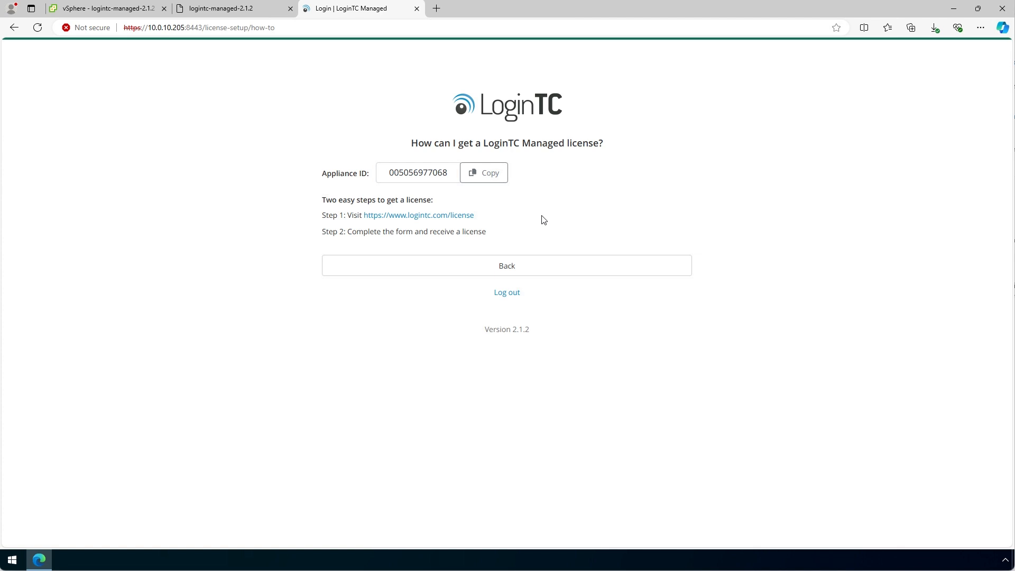
click(535, 265)
click(583, 182)
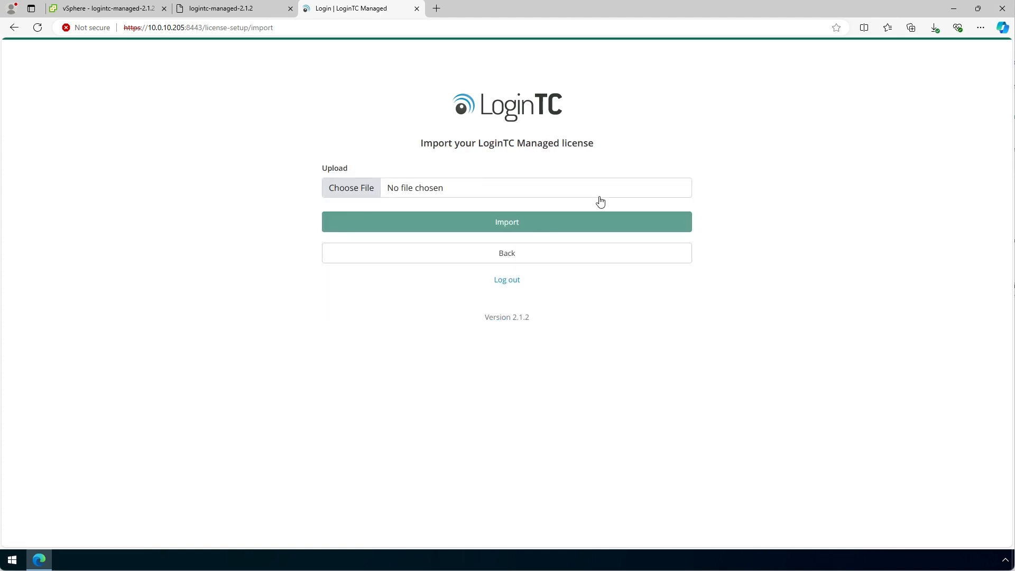
click(361, 188)
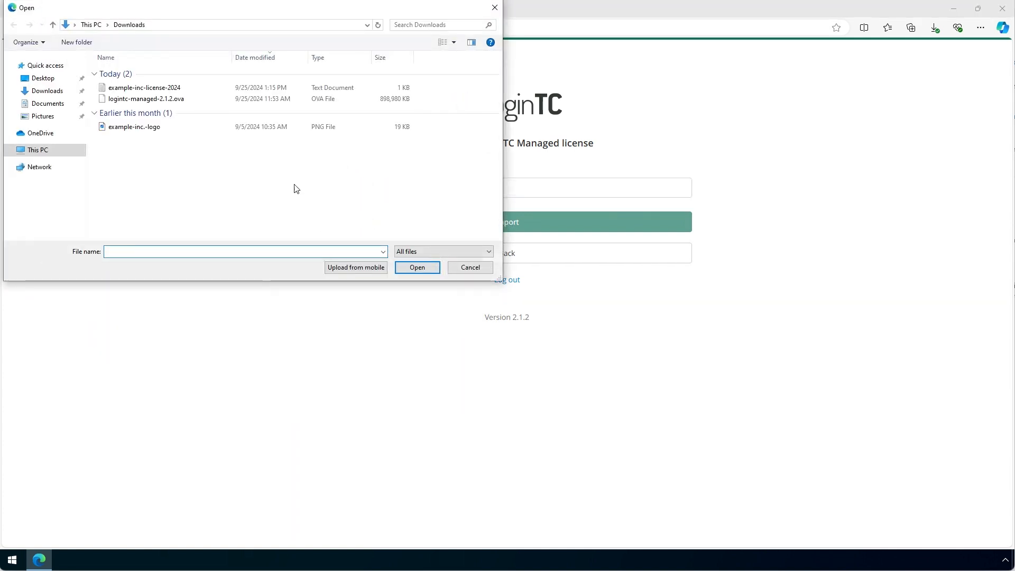
click(175, 88)
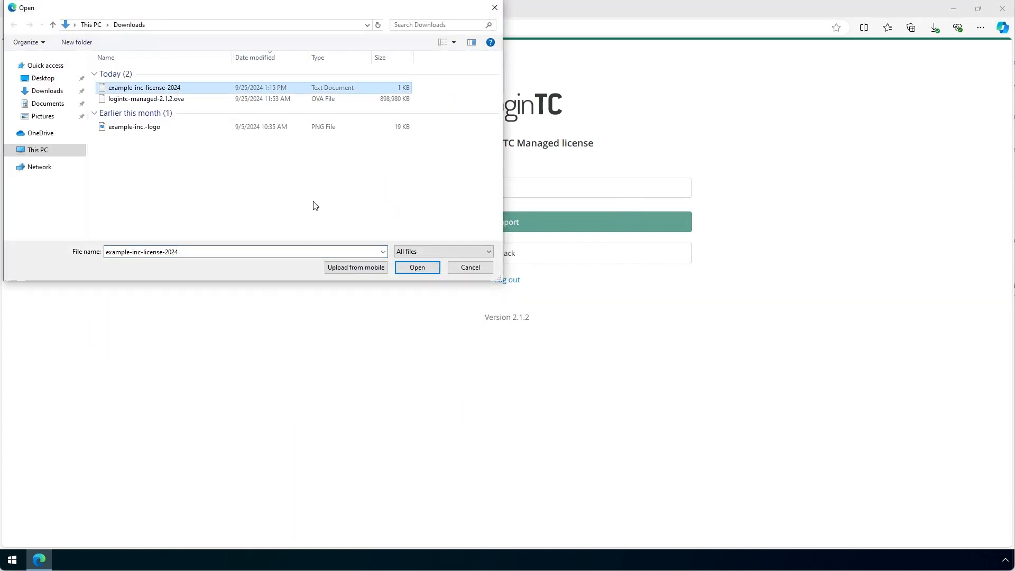
click(415, 268)
click(516, 225)
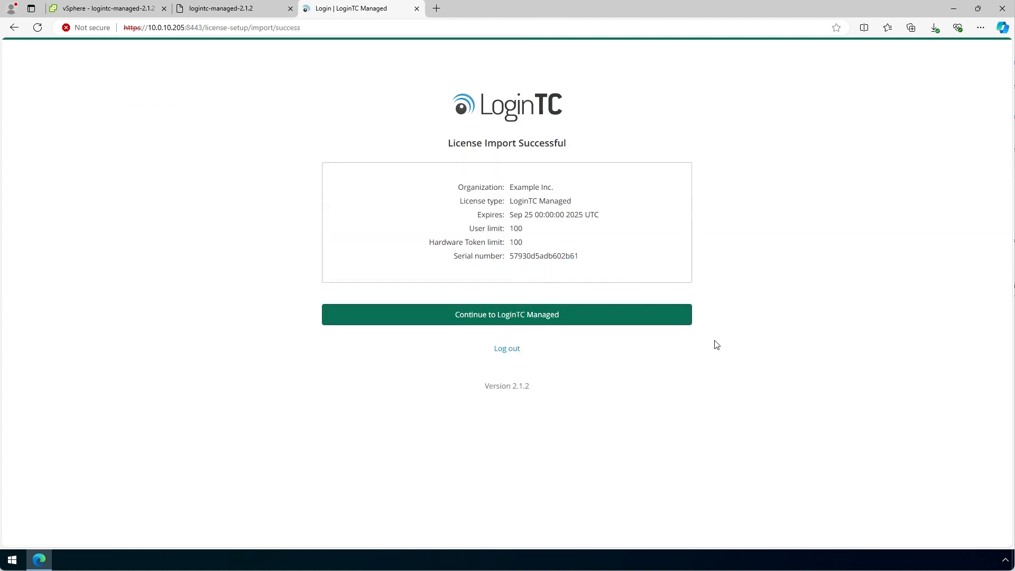
click(615, 319)
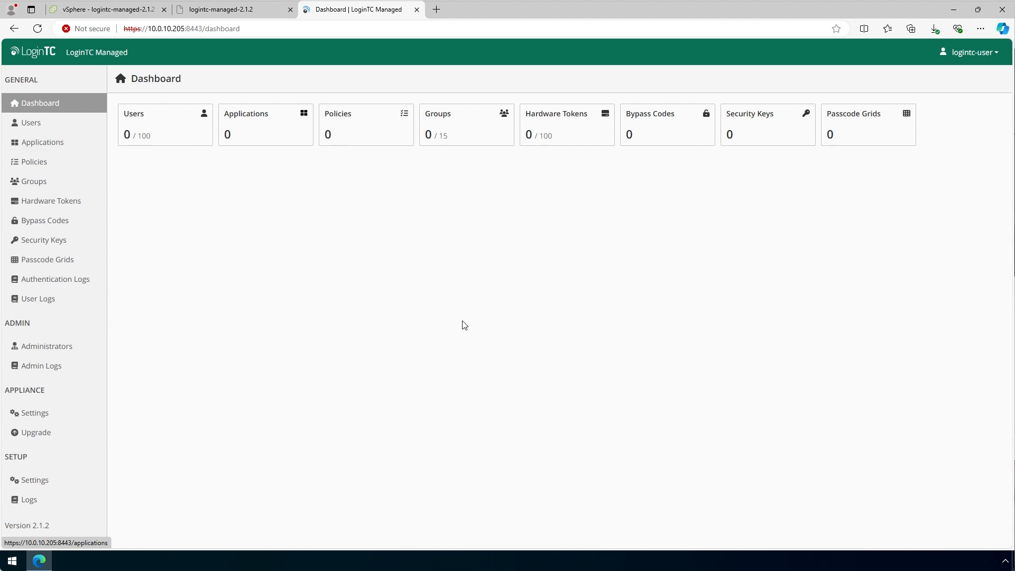
- Enable NTP with servers time.google.com and pool.ntp.org, test them, then open Setup > Settings
click(84, 413)
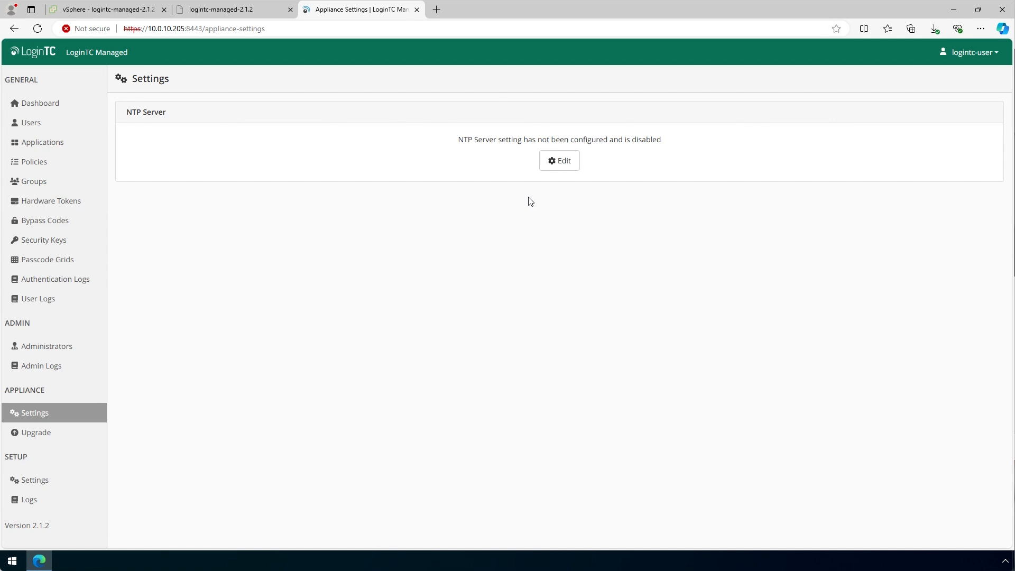
click(562, 162)
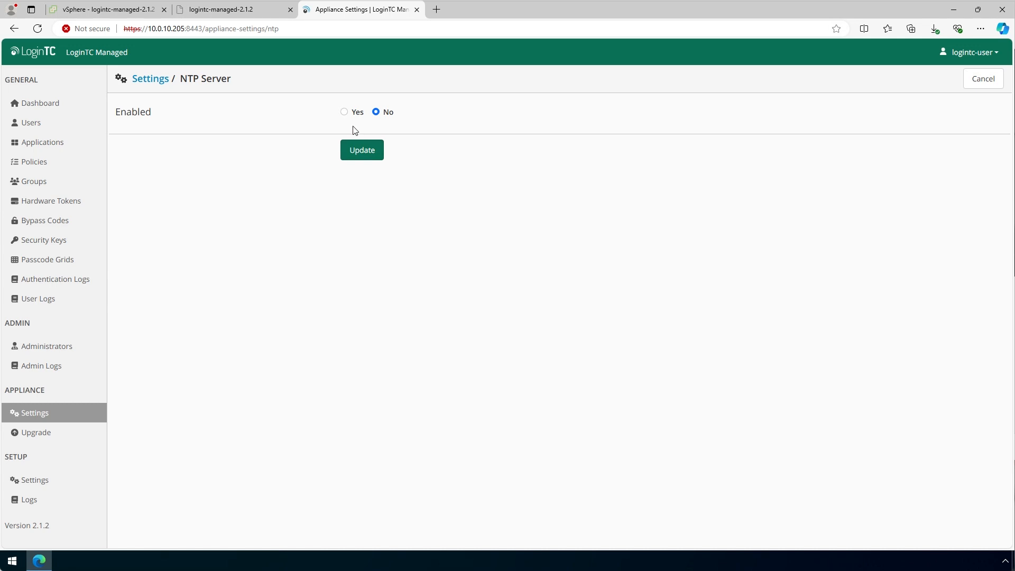
click(344, 113)
click(360, 164)
text(time.google.com)
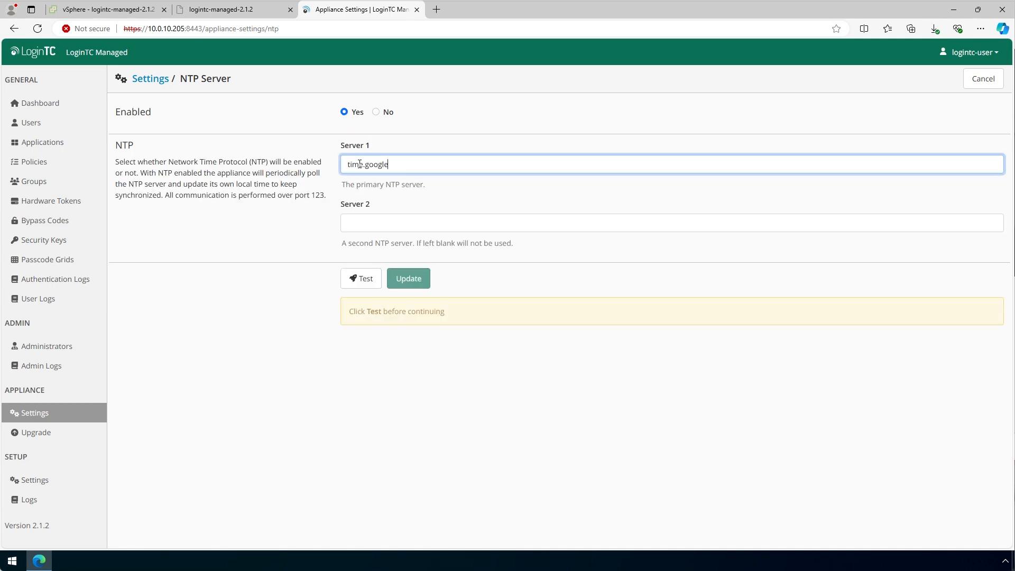
click(378, 224)
text(pool.ntp.org)
click(365, 280)
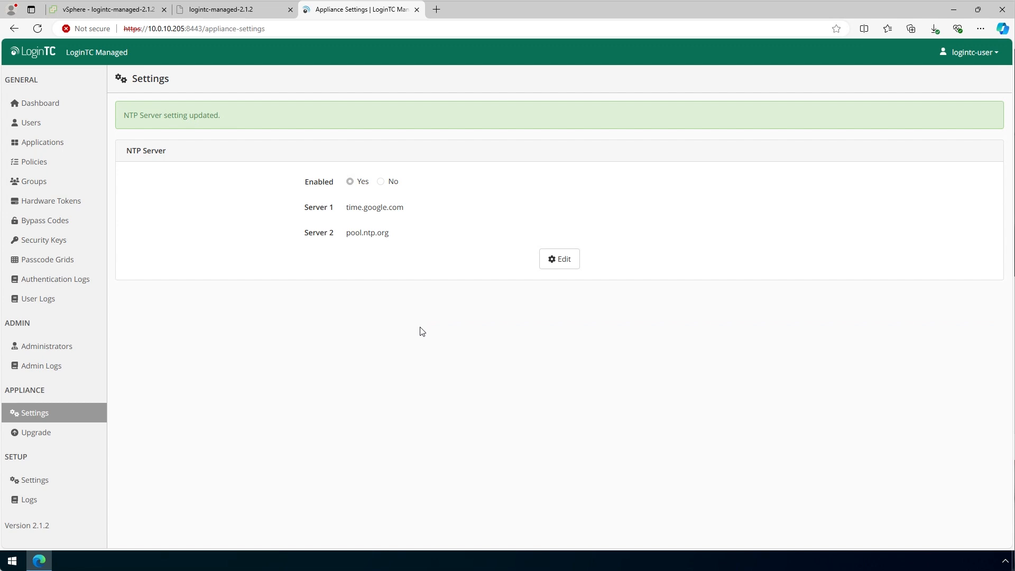
click(73, 483)
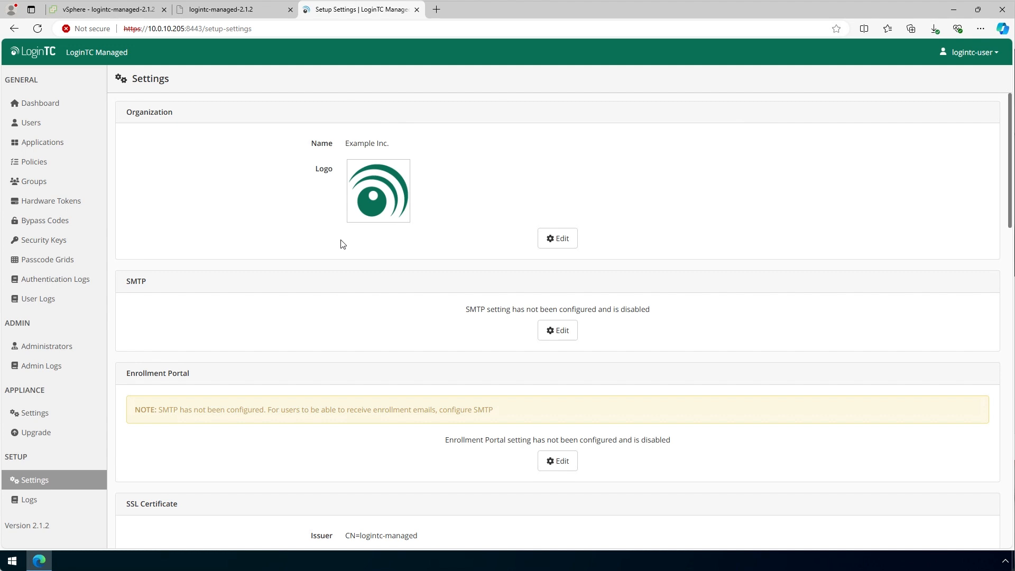
- Upload example-inc.-logo as the Example Inc. organization logo and save the change
click(553, 239)
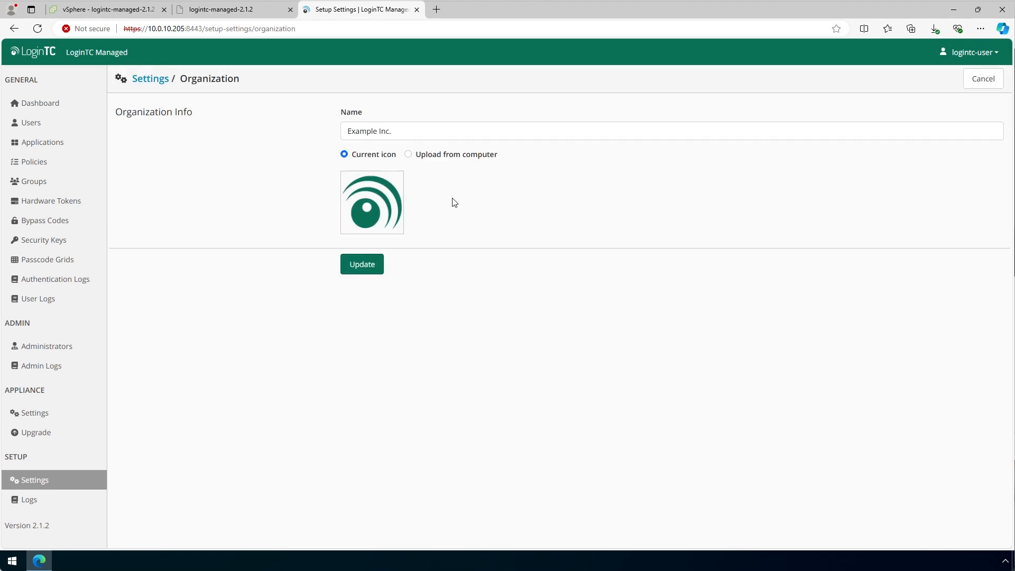
click(408, 154)
click(379, 202)
click(135, 128)
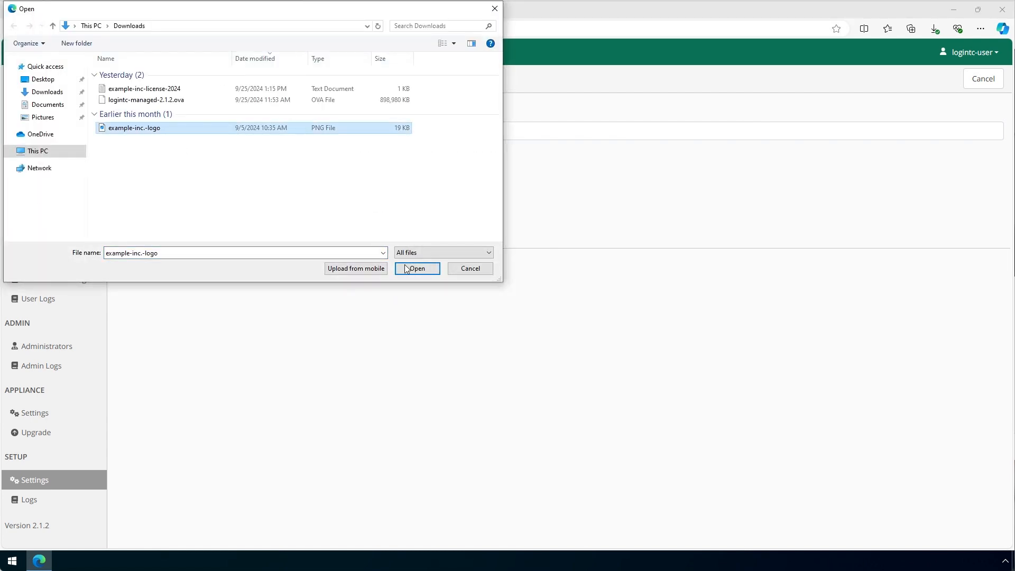
click(417, 268)
click(368, 274)
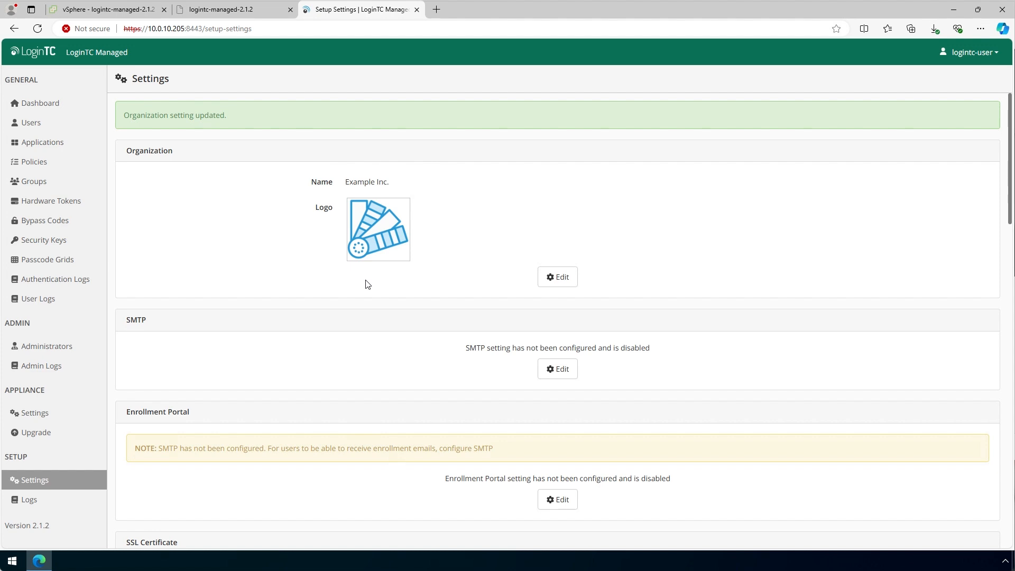
- Enable SMTP and set the hostname to smtp.cyphercor-labs.com
click(550, 370)
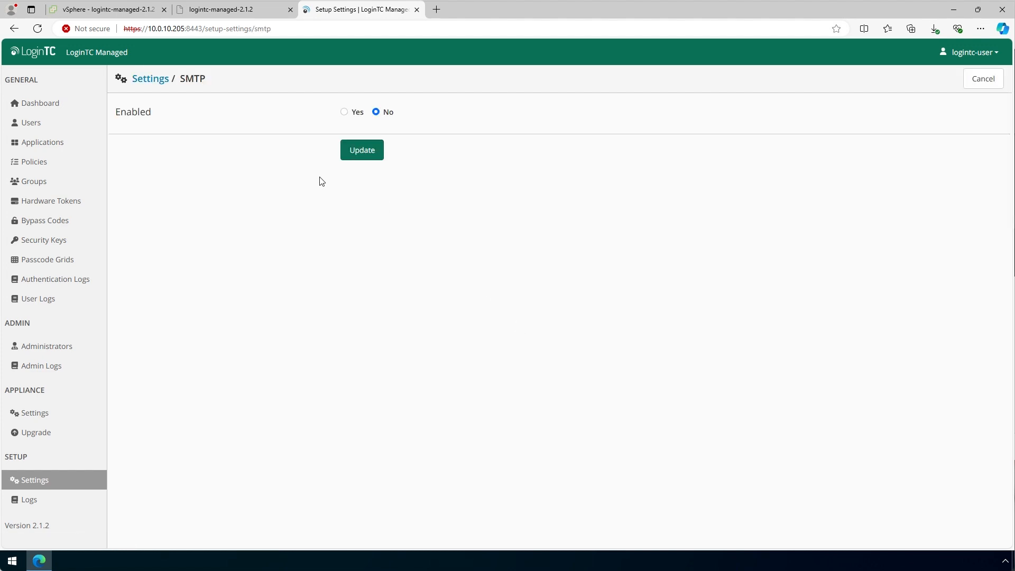
click(347, 112)
click(355, 164)
text(sm)
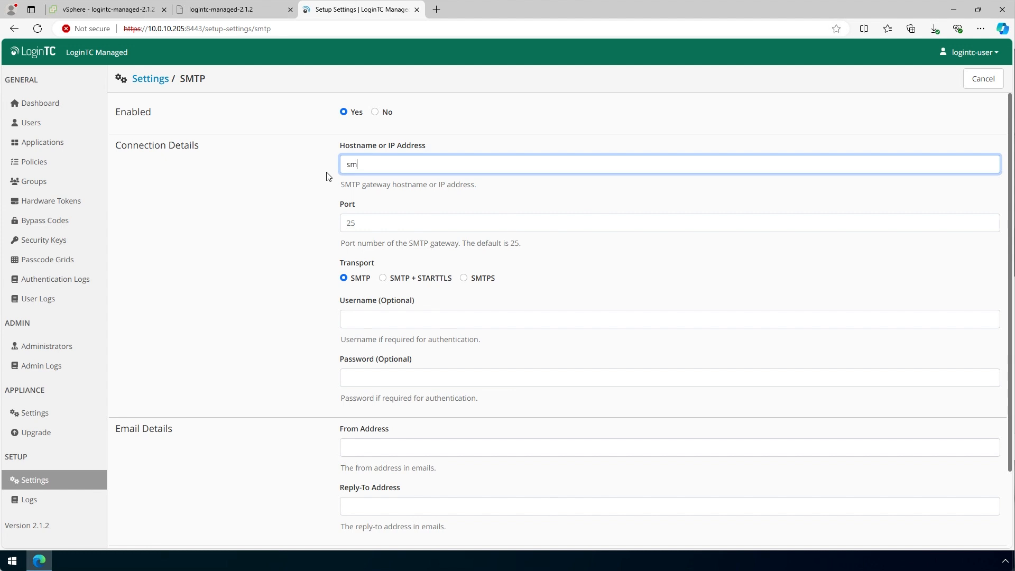
text(tp.cyphercor-labs.com)
click(333, 243)
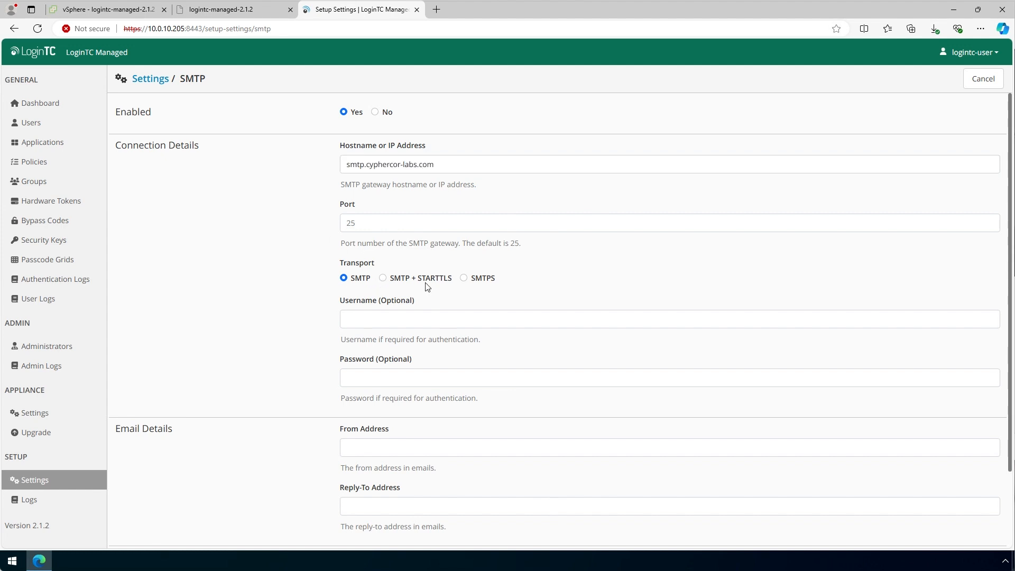
scroll(311, 390, down, 1)
- Use the support e-mail address as sender and reply-to, test the connection, and save
click(358, 396)
click(354, 453)
click(352, 508)
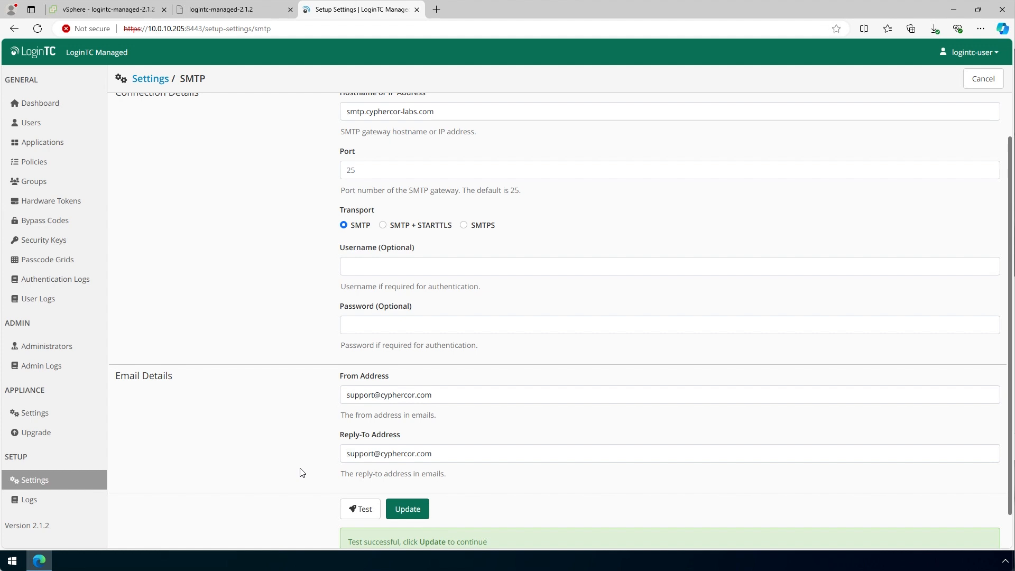
scroll(300, 534, down, 1)
click(415, 475)
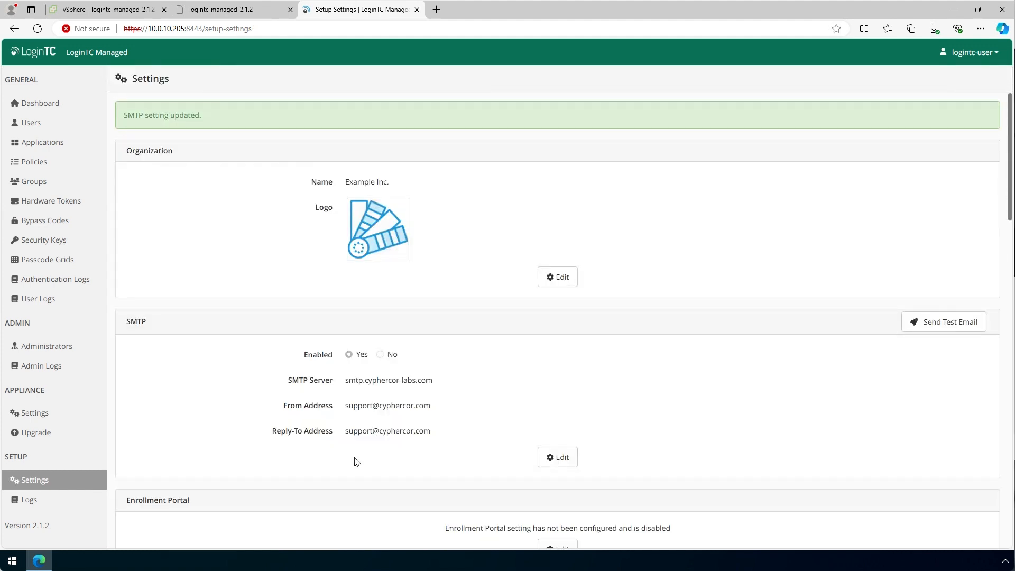
- Set the Enrollment Portal to Enabled: Yes and review the expanded form with HTTPS port 443 and 14-day link expiry
scroll(432, 402, down, 2)
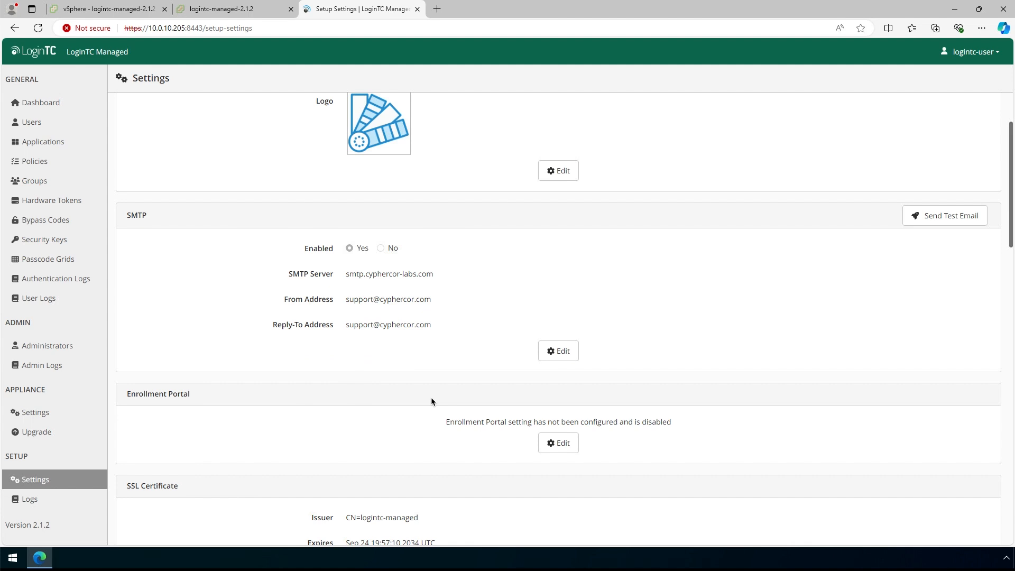
scroll(430, 398, down, 1)
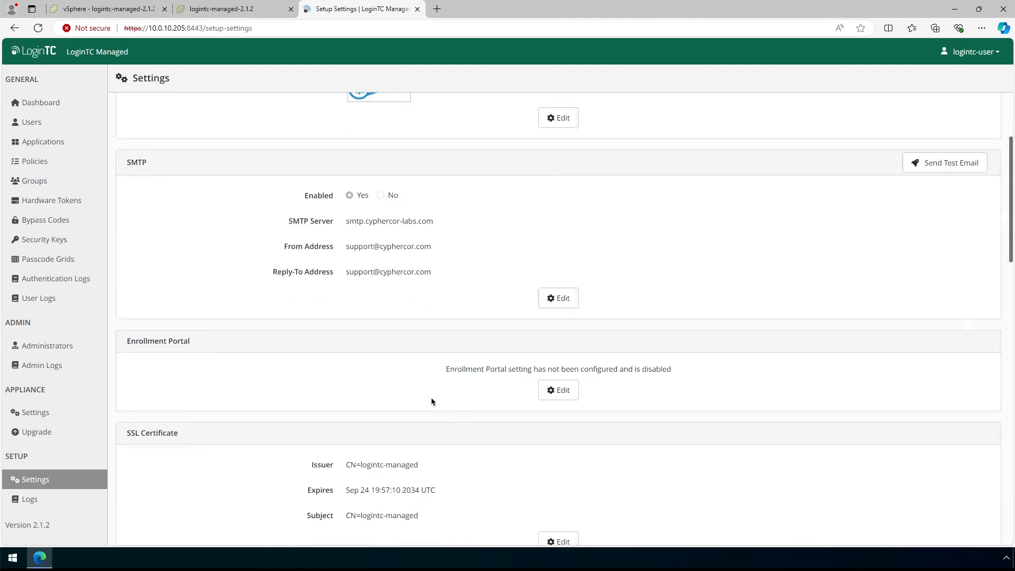
click(537, 390)
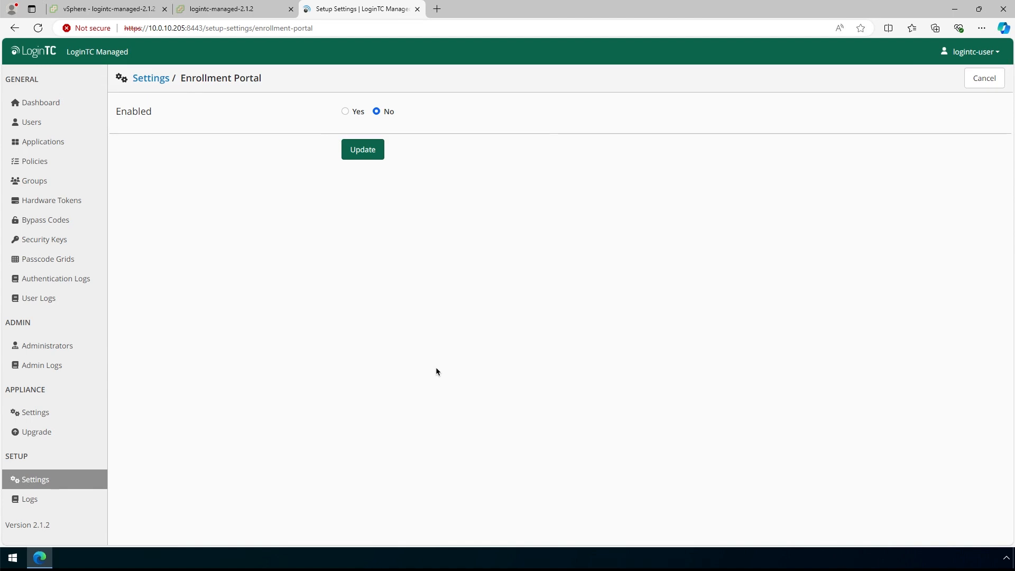
click(344, 111)
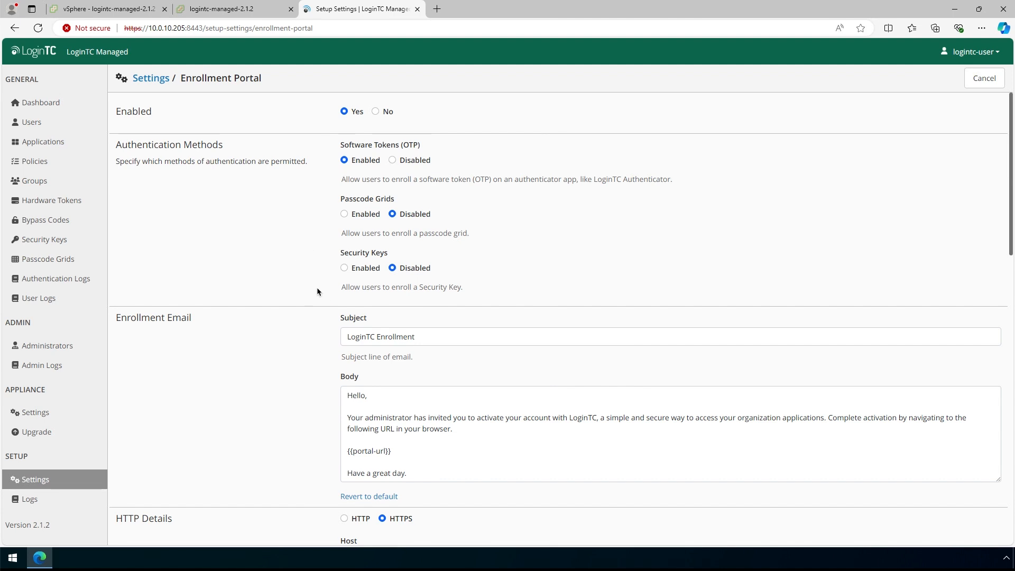
scroll(317, 292, down, 4)
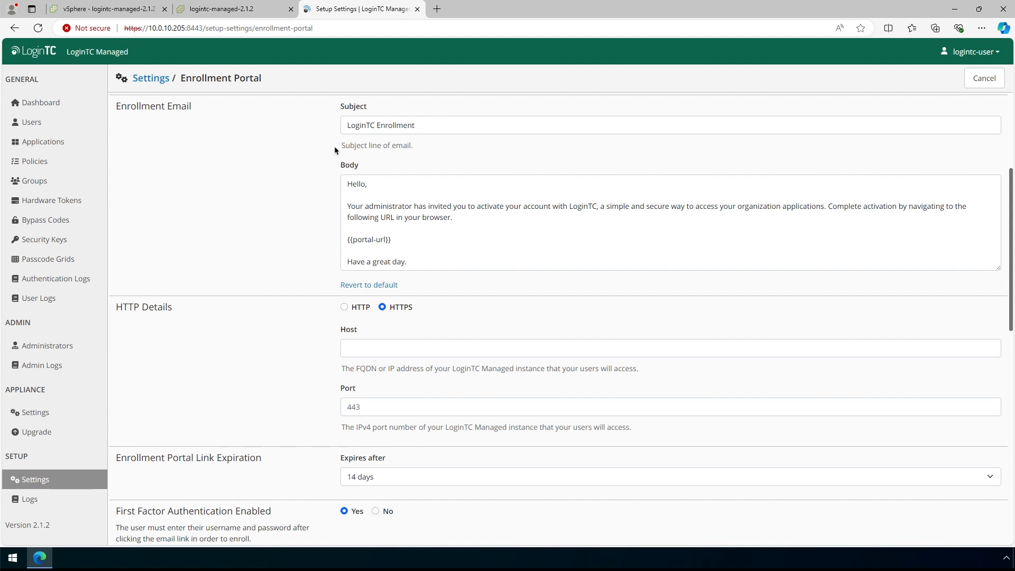
scroll(335, 150, up, 1)
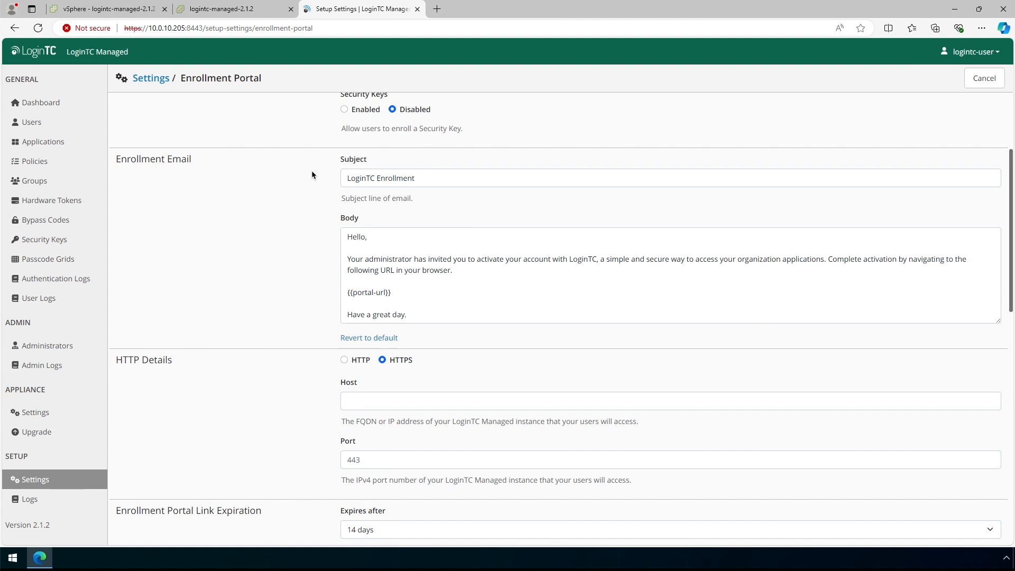
scroll(299, 402, down, 2)
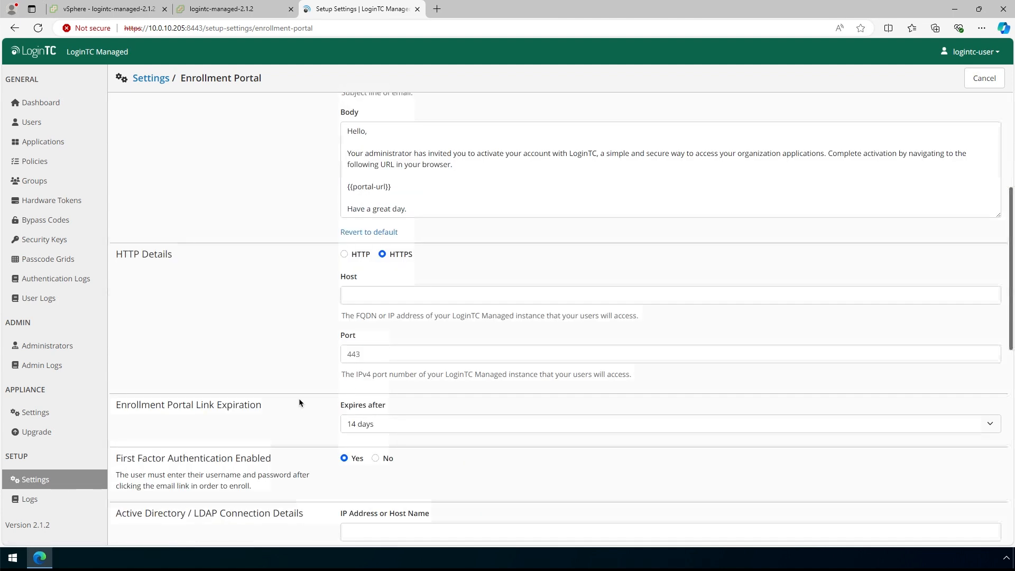
scroll(300, 399, down, 2)
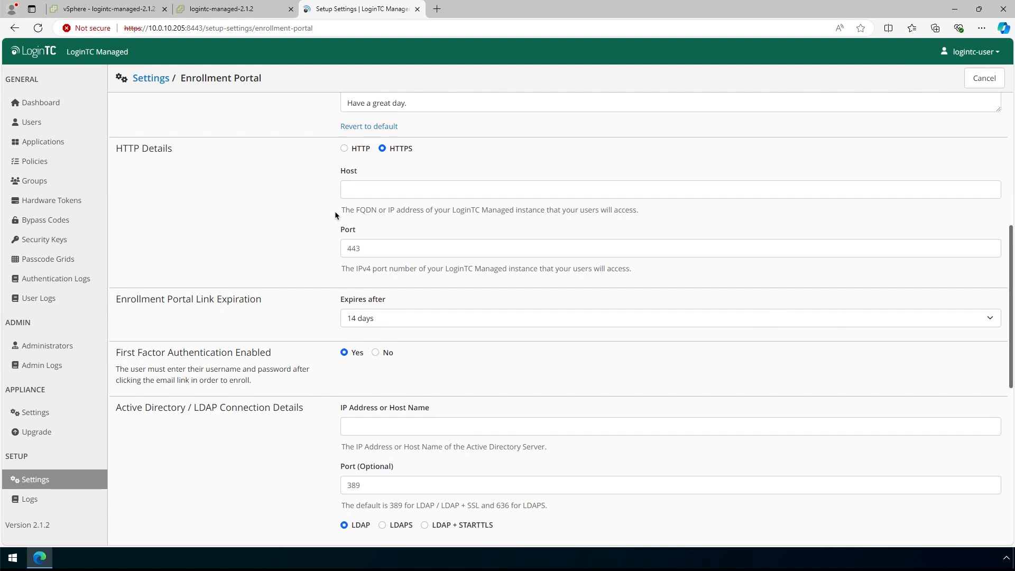
- Set Enrollment Portal host to logintc-managed-demo.cyphercor-labs.com, first-factor authentication to No, and test
click(374, 190)
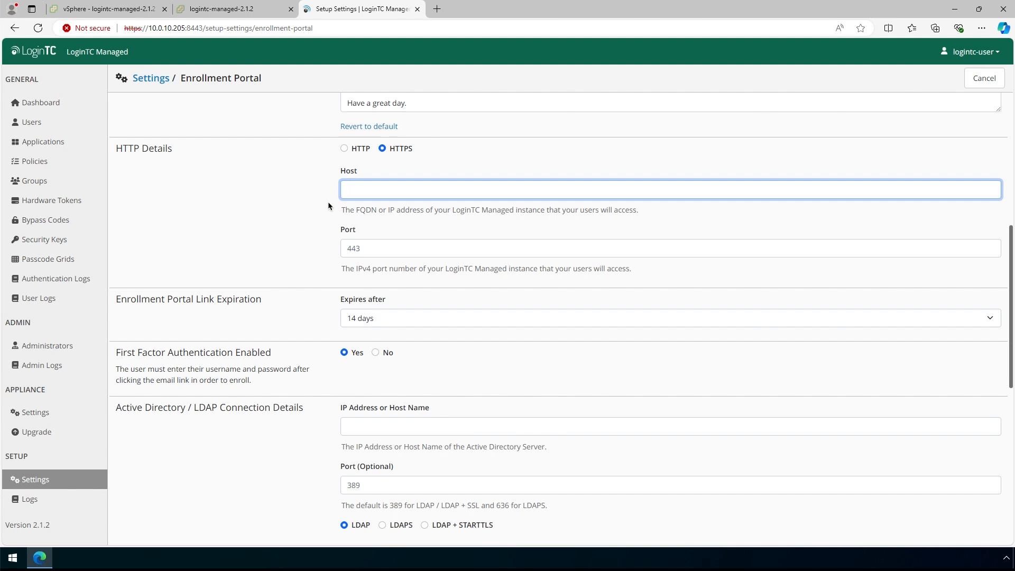
text(logintc-managed-demo.cyphercor-labs.com)
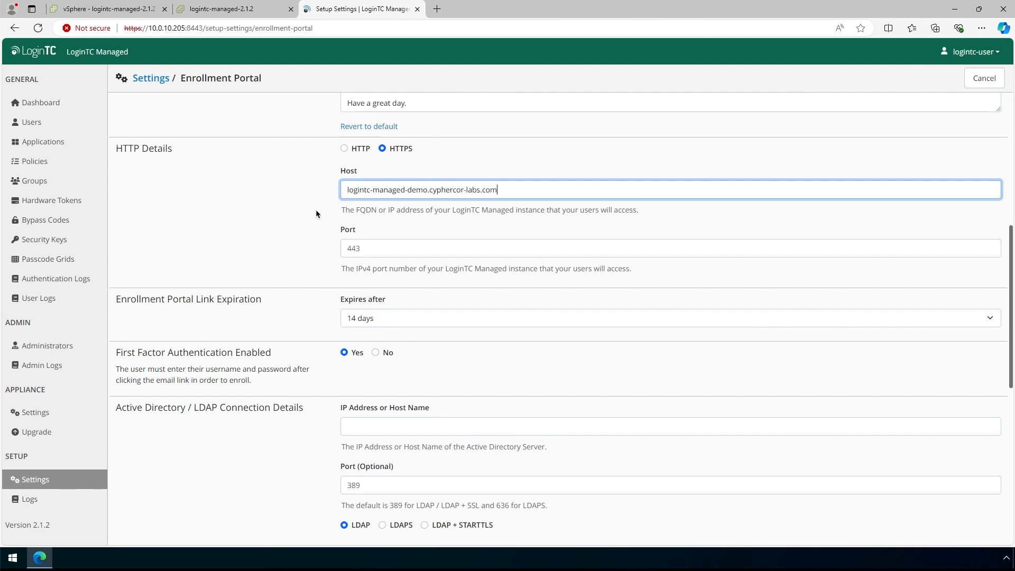
click(312, 226)
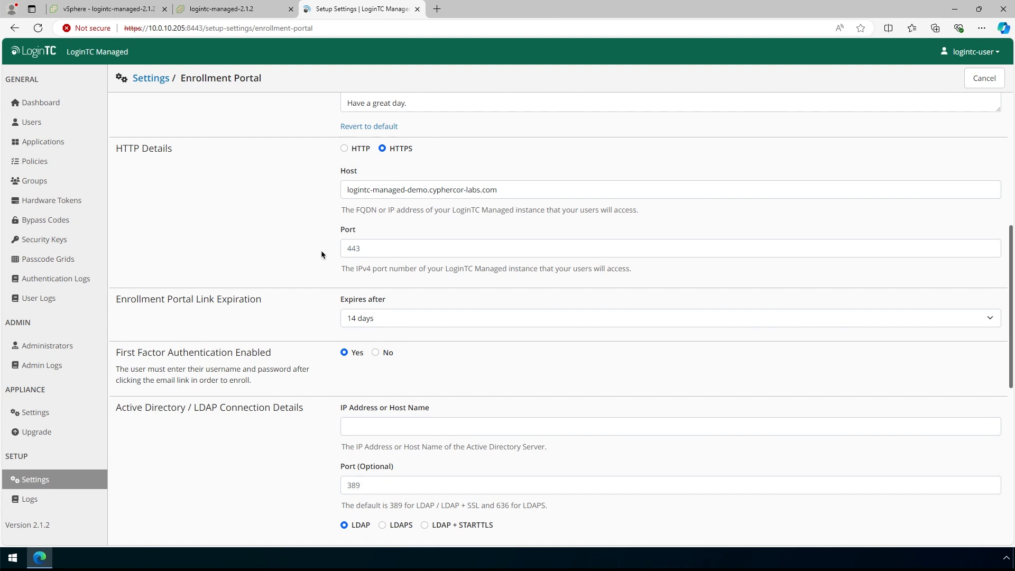
scroll(321, 251, down, 3)
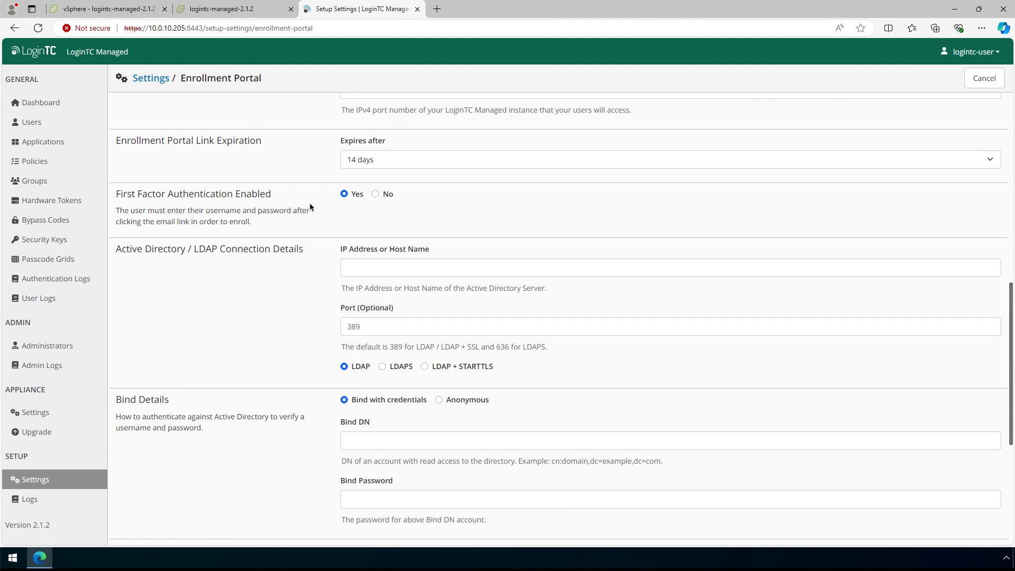
click(379, 193)
click(363, 466)
- Save the Enrollment Portal, then replace the SSL public certificate with the server certificate from the certs file
click(421, 467)
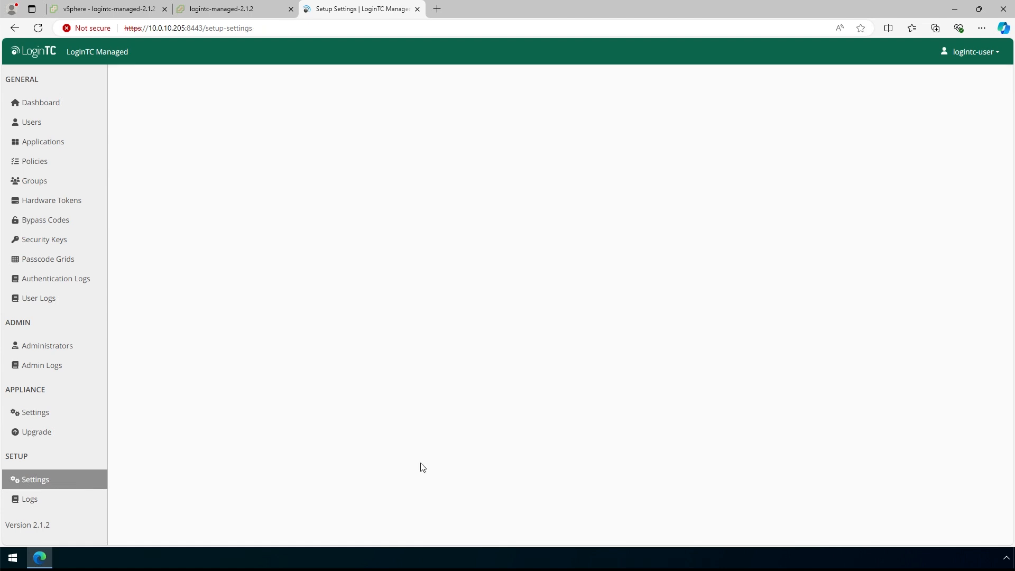
scroll(471, 390, down, 5)
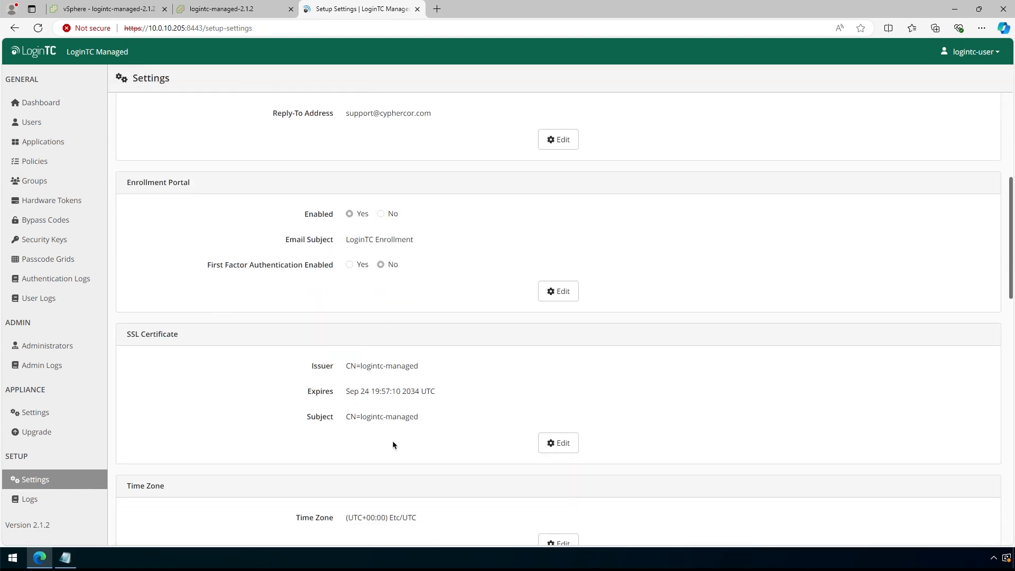
click(557, 444)
click(65, 559)
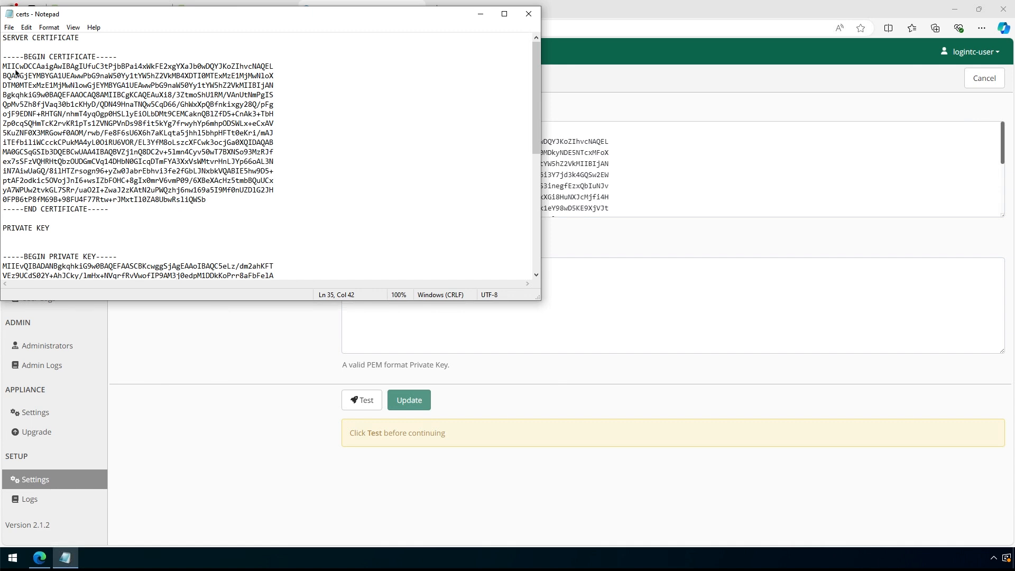
drag(2, 56, 110, 209)
click(27, 27)
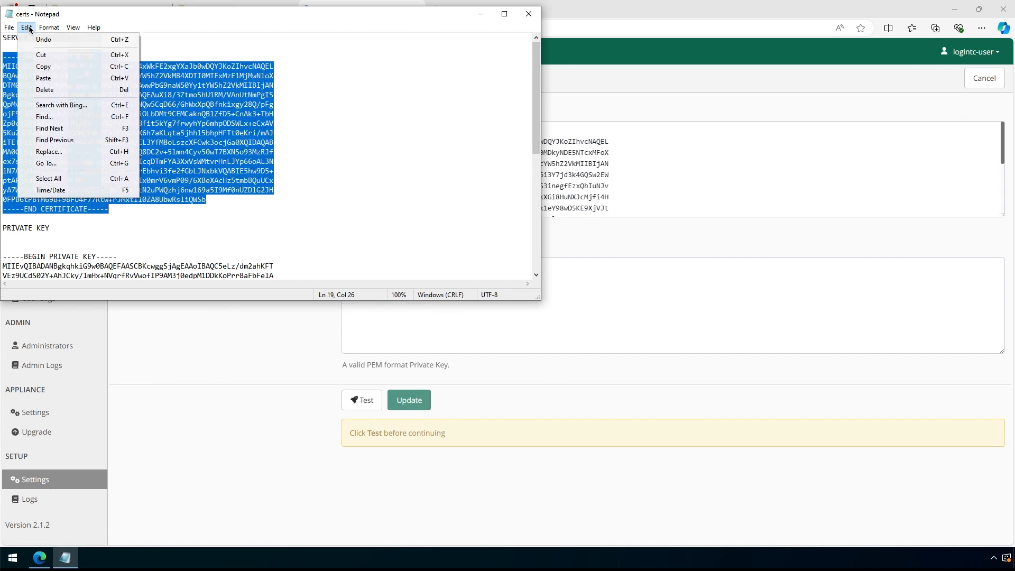
click(53, 75)
drag(612, 168, 609, 178)
key(ctrl+a)
key(Delete)
key(ctrl+v)
- Paste the private key from the certs file, test and save the SSL certificate, then close the tab
click(65, 558)
click(20, 259)
drag(4, 256, 126, 266)
right_click(126, 201)
click(158, 236)
click(544, 284)
key(ctrl+v)
click(369, 400)
click(423, 401)
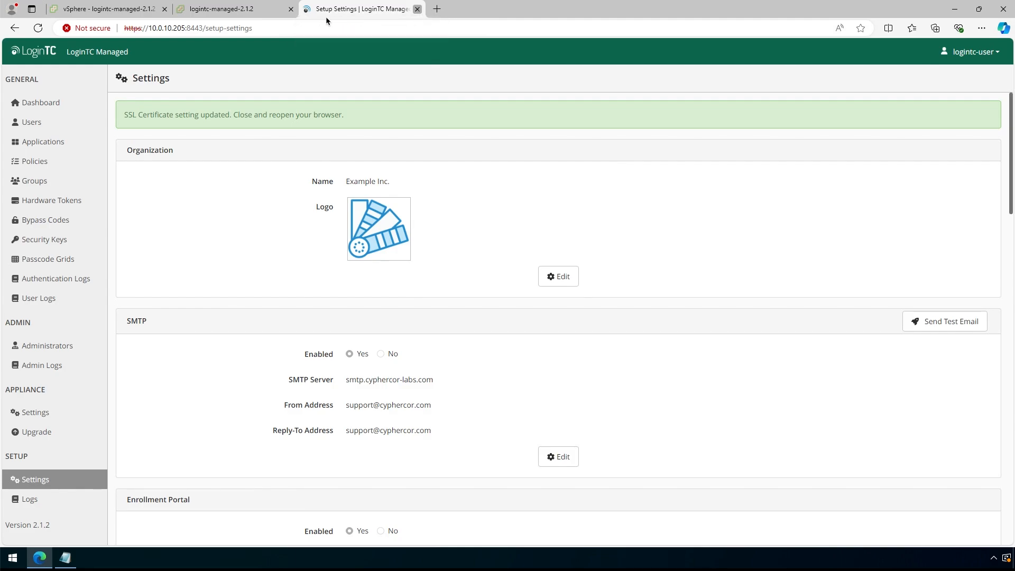
click(417, 9)
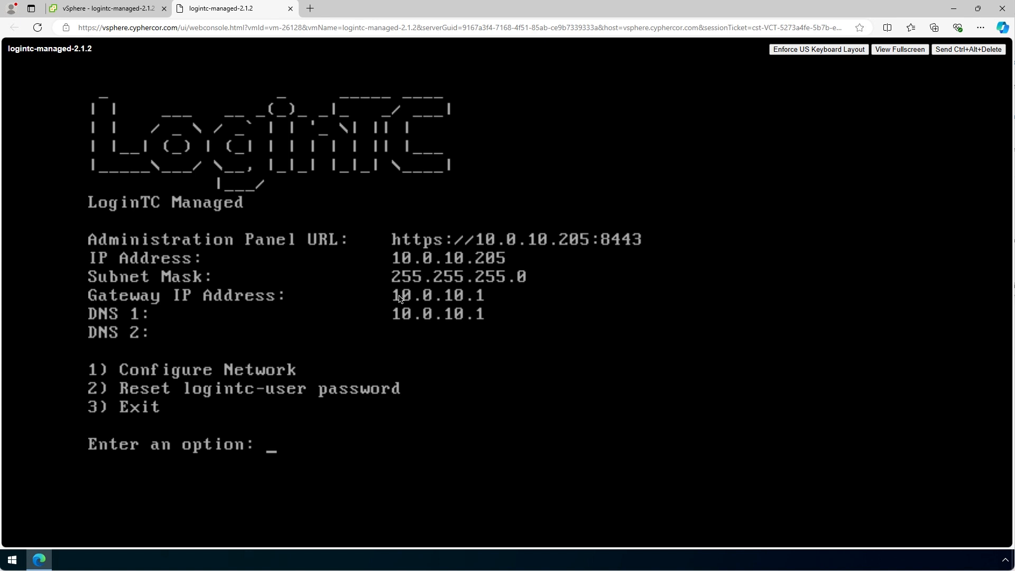
key(ctrl+t)
text(https://logintc-)
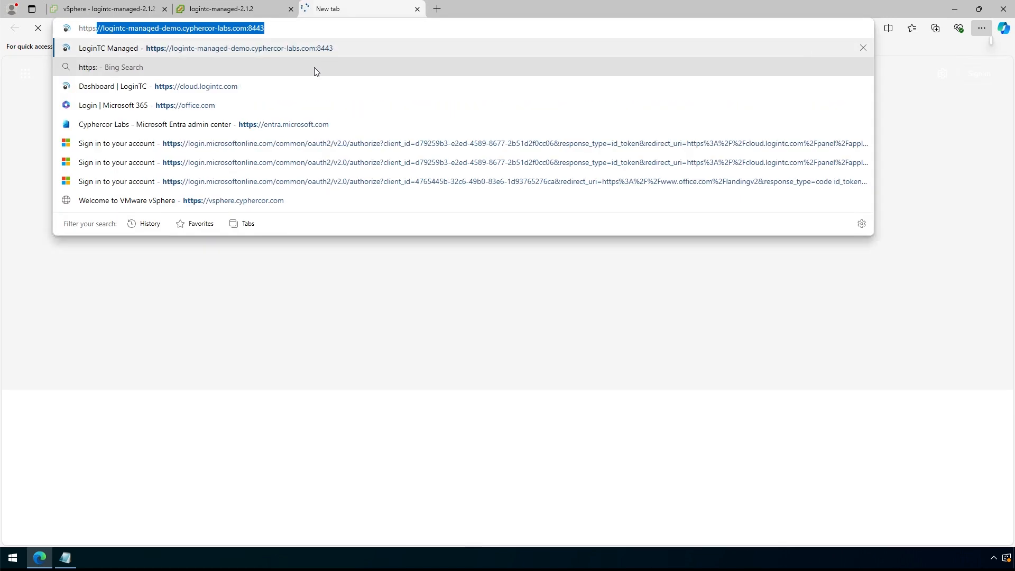
key(Return)
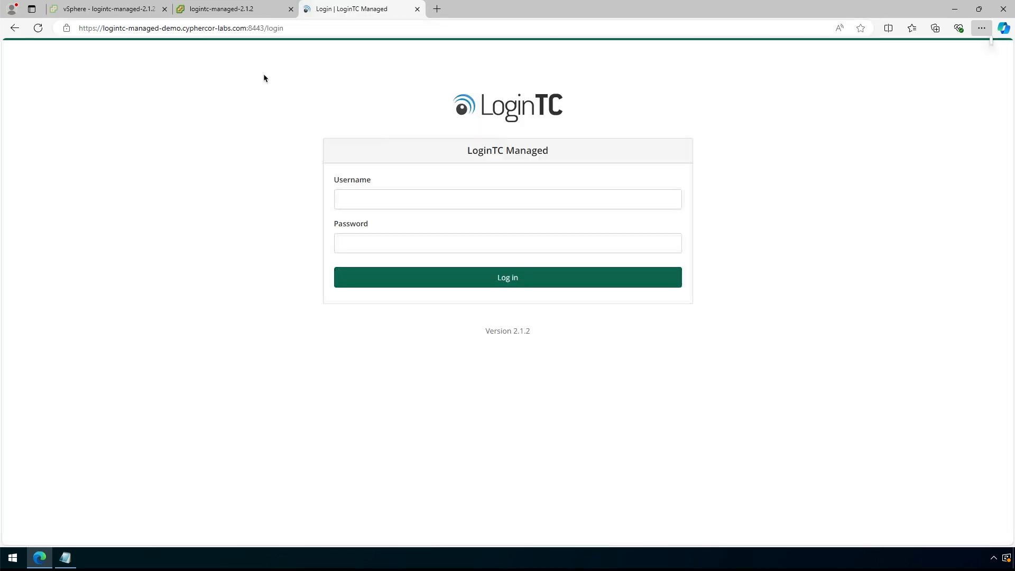
click(378, 200)
text(logintc-user)
key(Tab)
text(password)
click(510, 278)
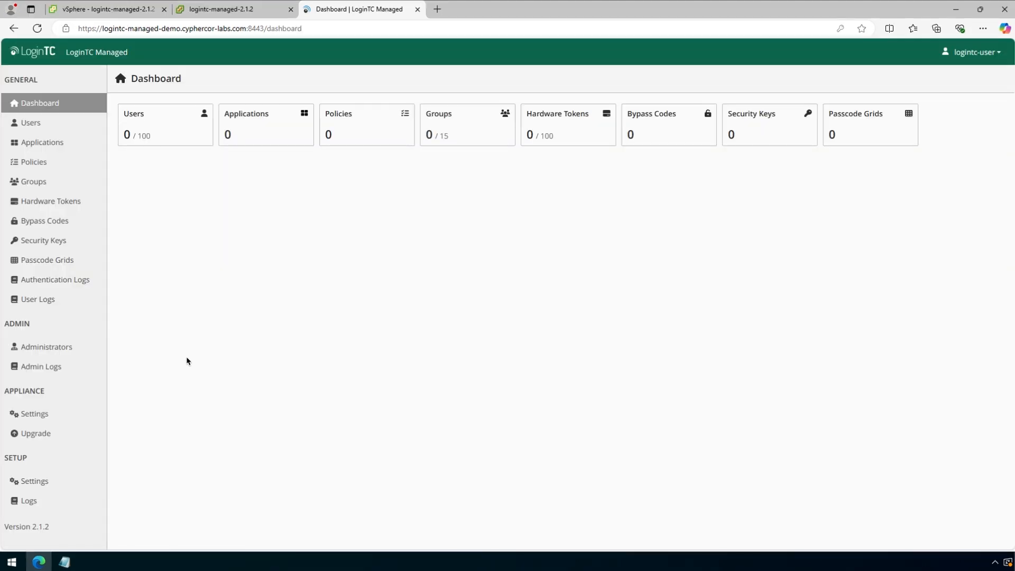
click(32, 481)
scroll(275, 351, down, 9)
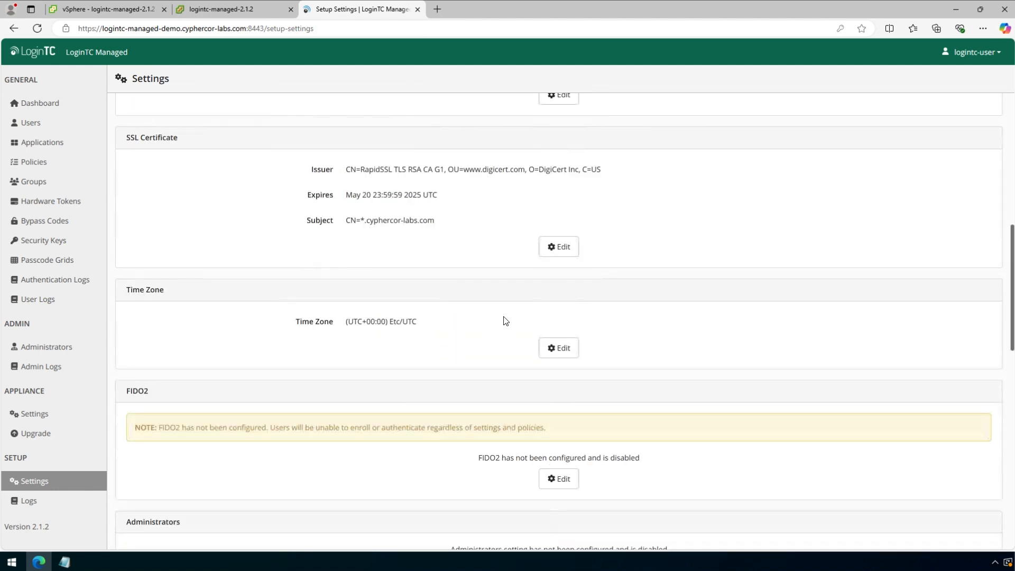
click(561, 349)
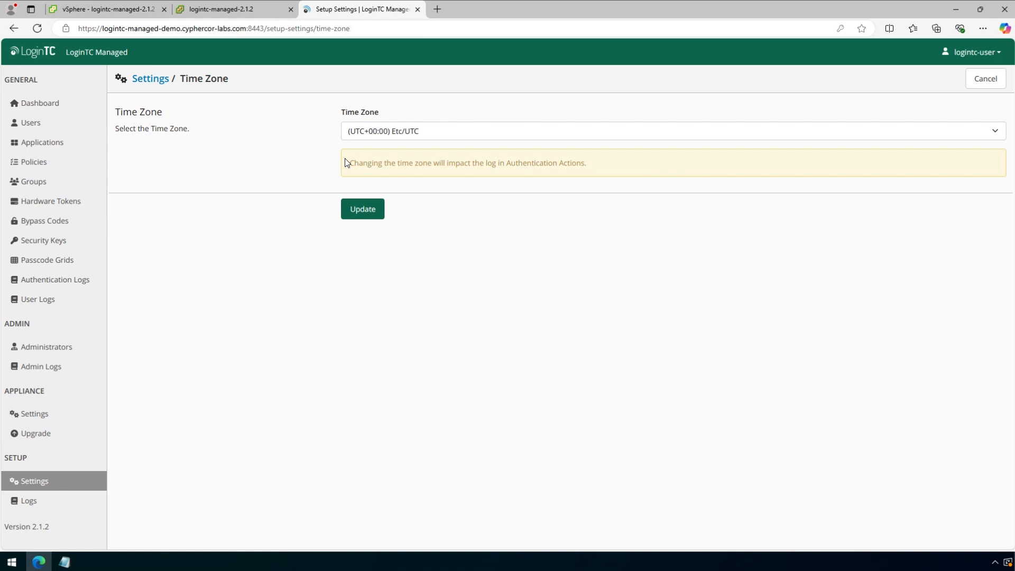
click(387, 133)
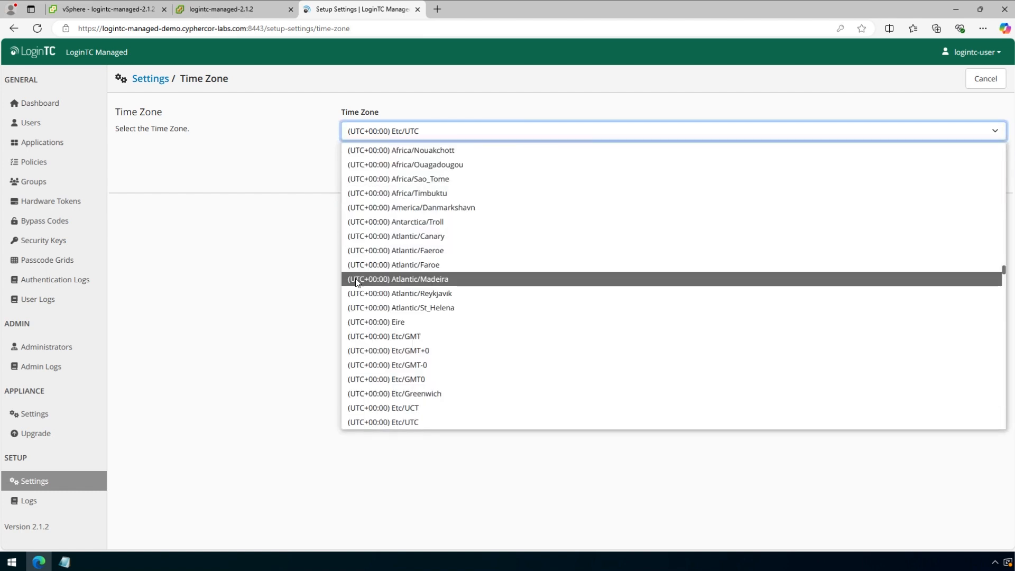
click(294, 255)
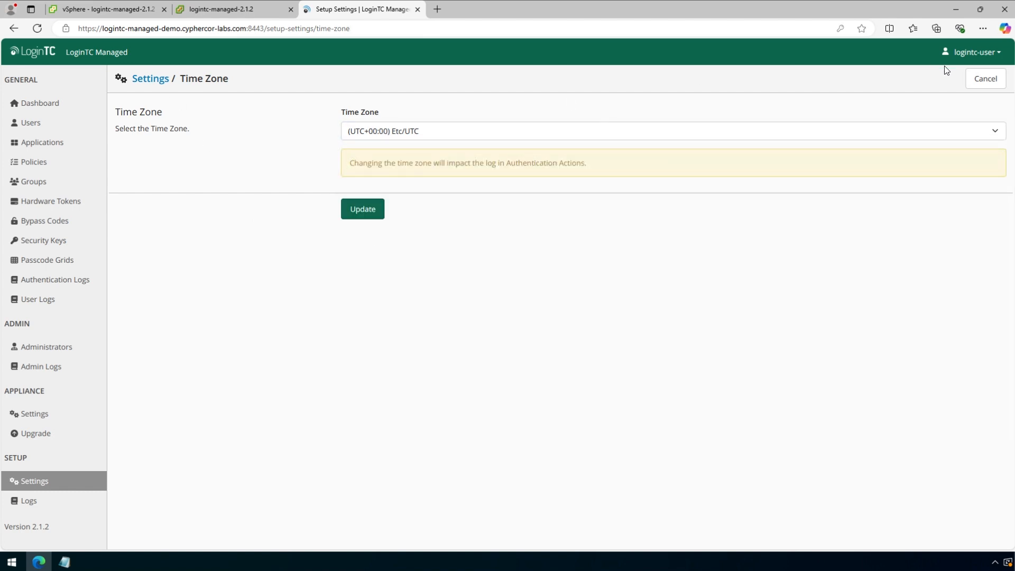
click(985, 78)
scroll(246, 410, down, 6)
scroll(246, 410, down, 4)
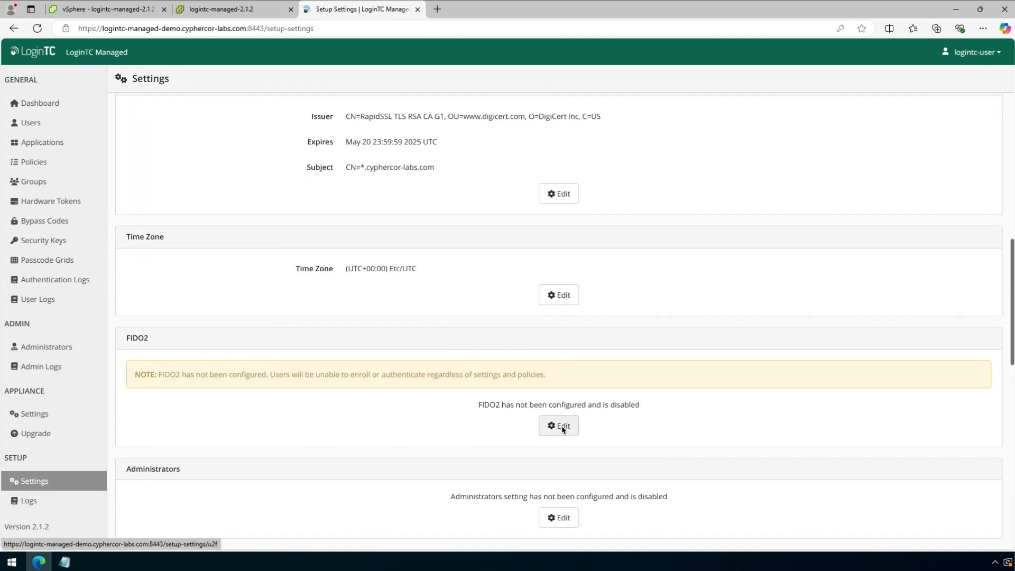
click(562, 427)
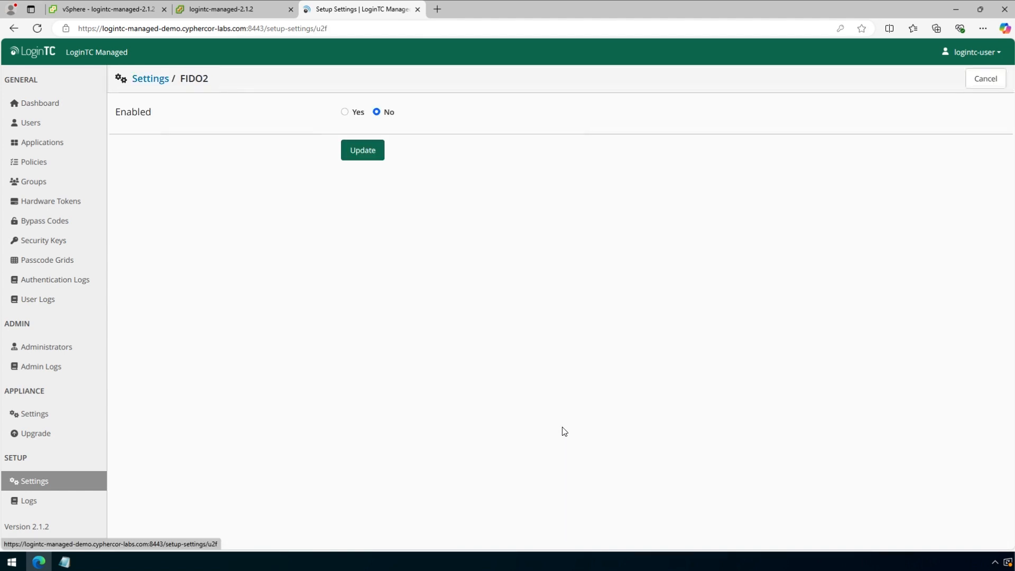
click(344, 112)
click(370, 163)
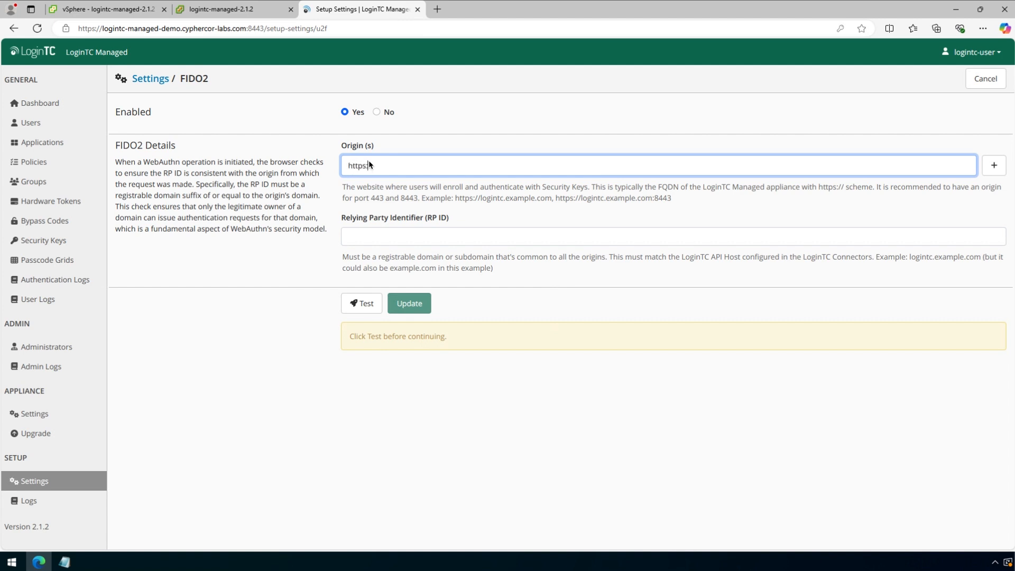
text(logintc-managed-demo.cyphercor-labs.com)
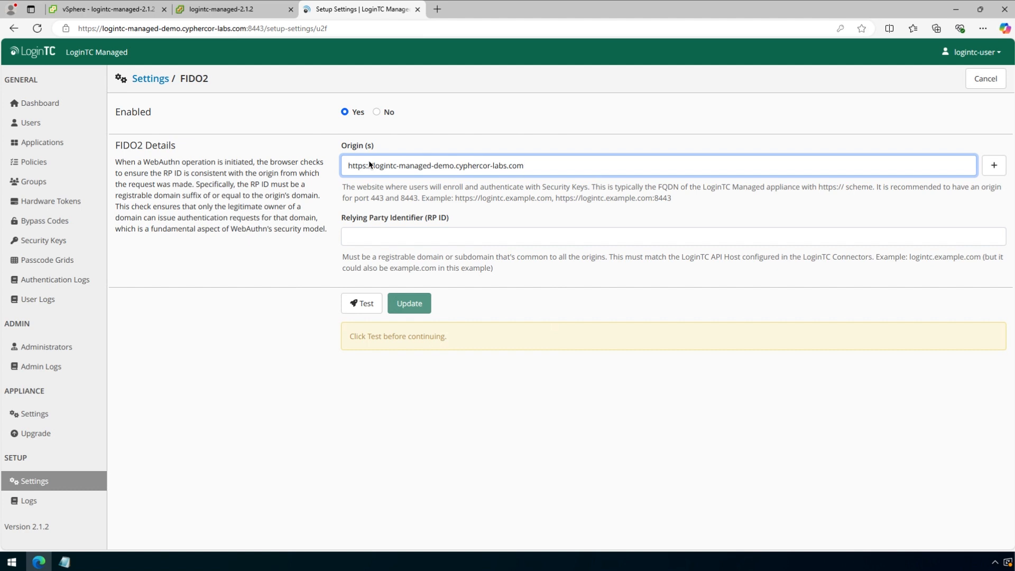
- Add a second FIDO2 origin, the same URL with :8443 appended
click(994, 166)
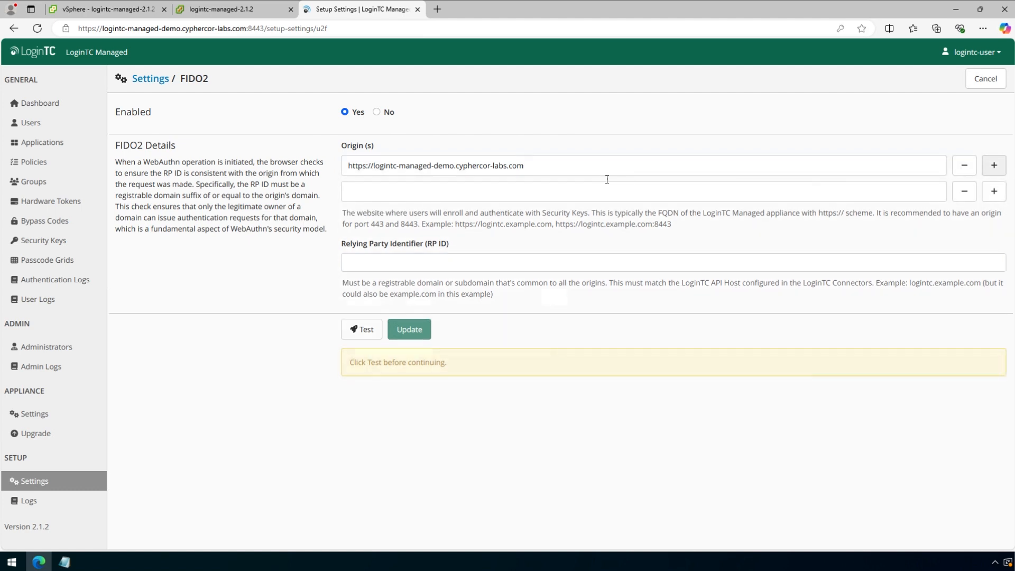
triple_click(509, 168)
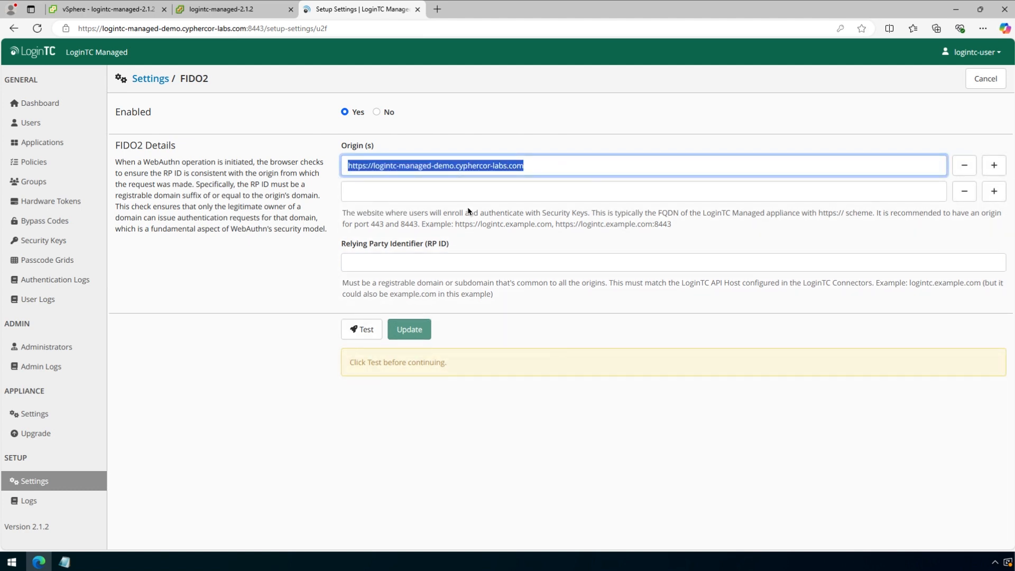
click(456, 191)
key(ctrl+v)
text(:8443)
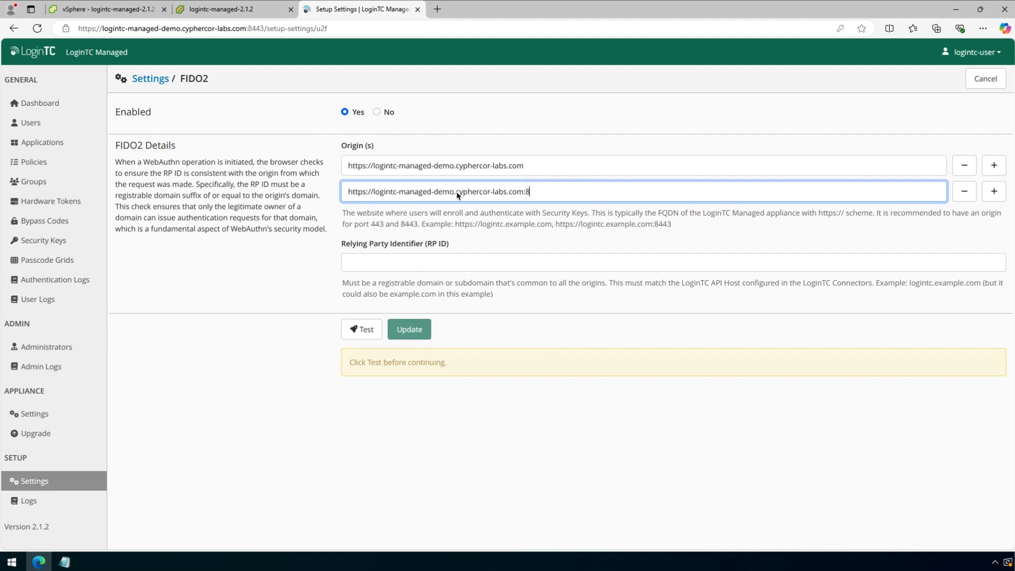
click(520, 233)
- Set the RP ID to logintc-managed-demo.cyphercor-labs.com, then test and save the FIDO2 settings
click(411, 267)
text(logintc-manag)
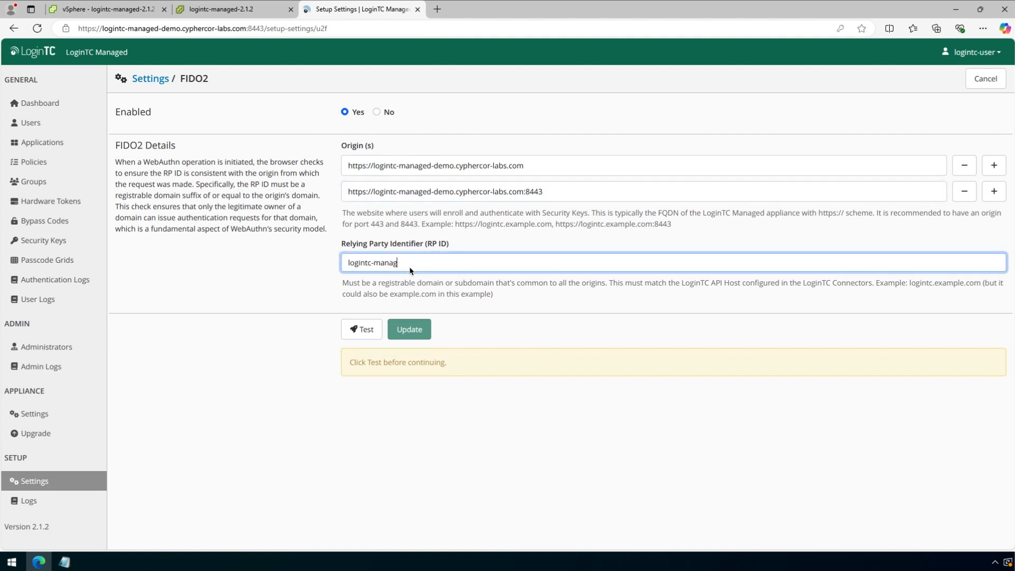
text(ed-demo.cyphercor-labs.com)
click(481, 313)
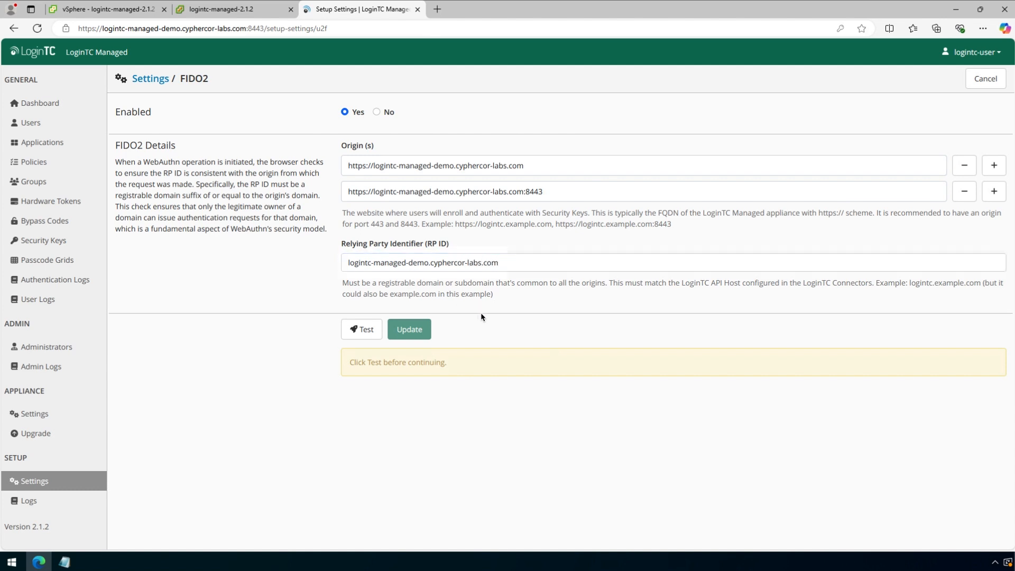
click(358, 335)
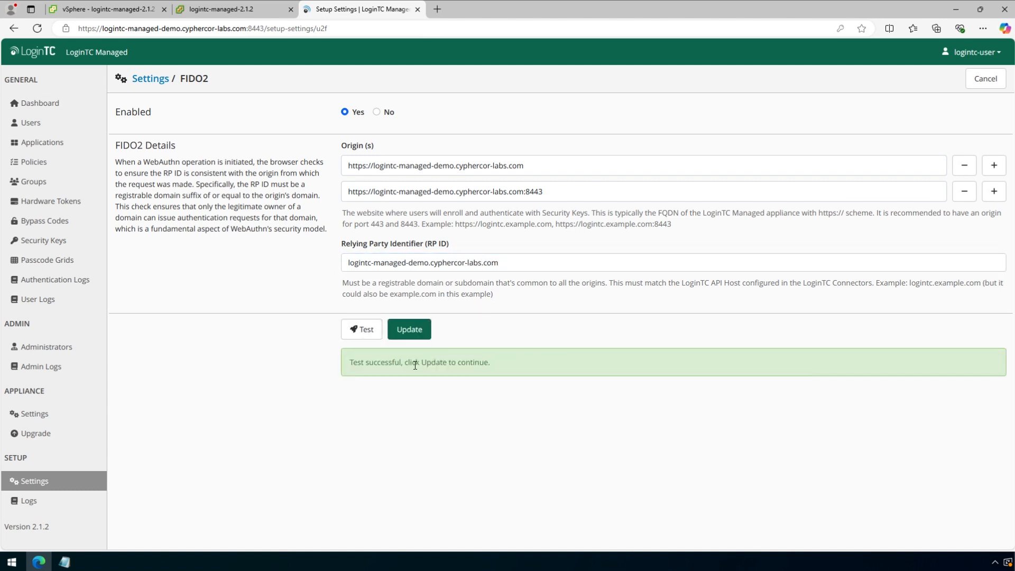
click(418, 334)
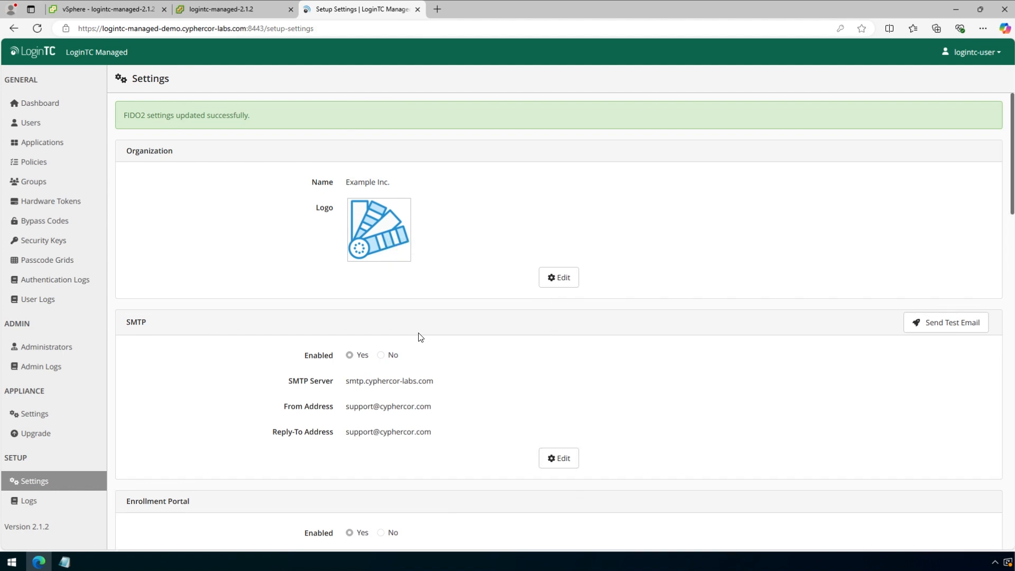
scroll(562, 349, down, 12)
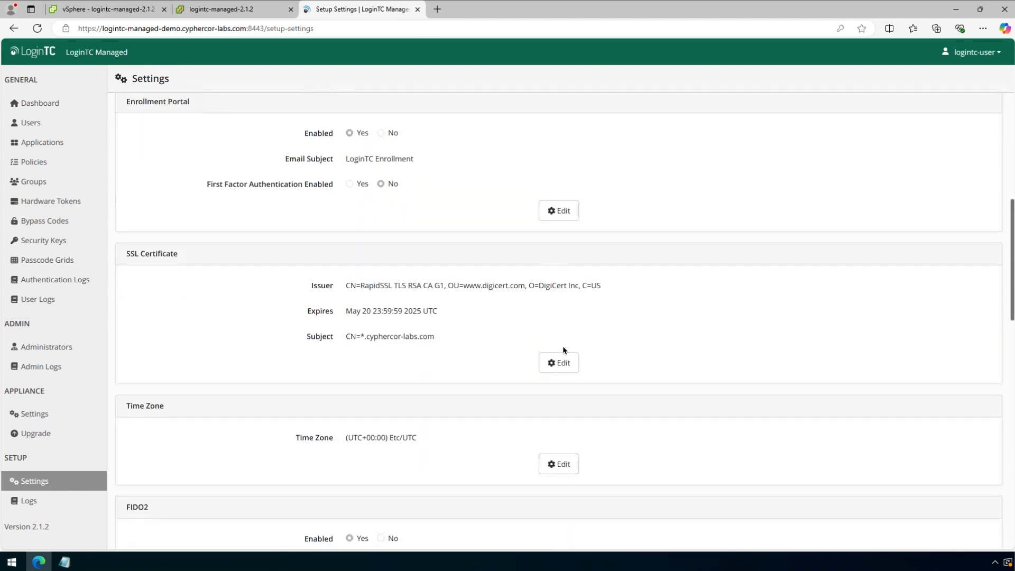
scroll(562, 350, down, 4)
scroll(563, 349, up, 2)
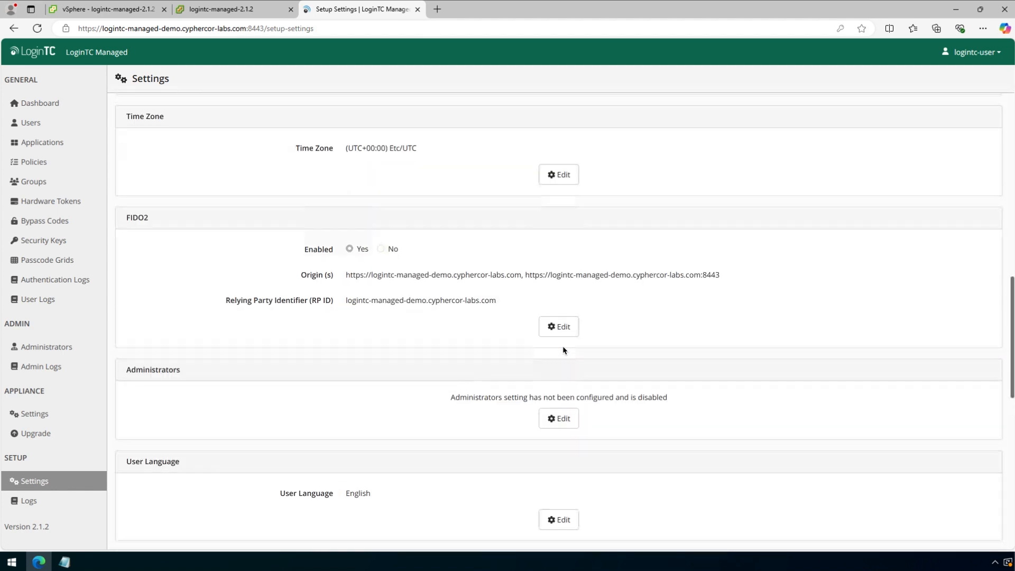
click(563, 419)
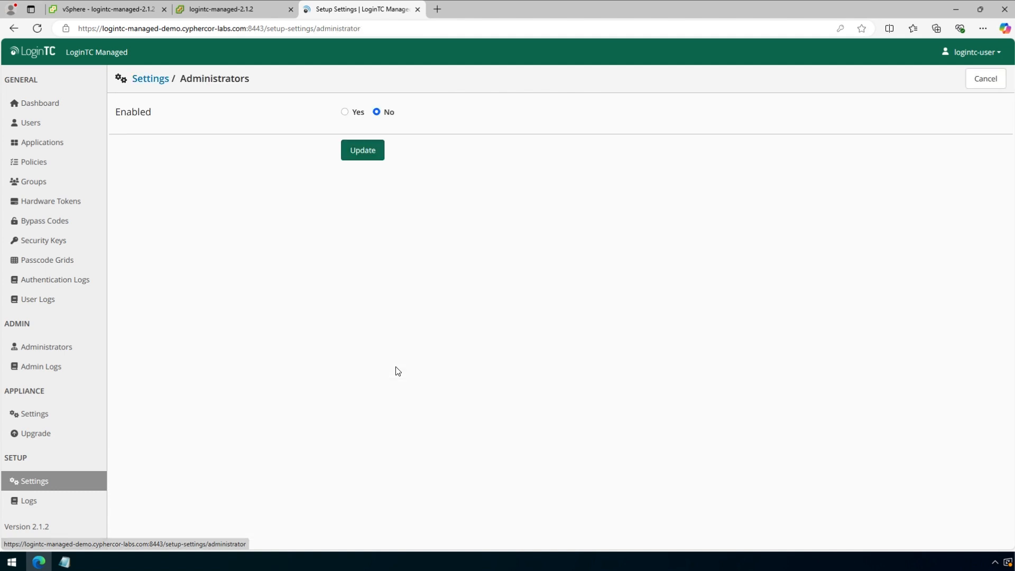
click(345, 112)
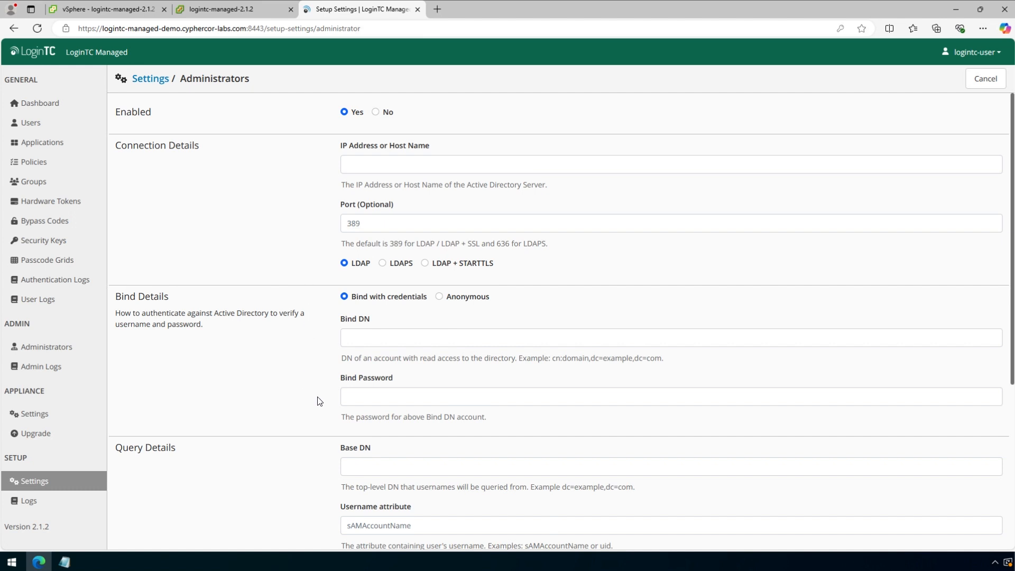
scroll(319, 402, down, 3)
scroll(306, 370, up, 1)
scroll(299, 435, down, 2)
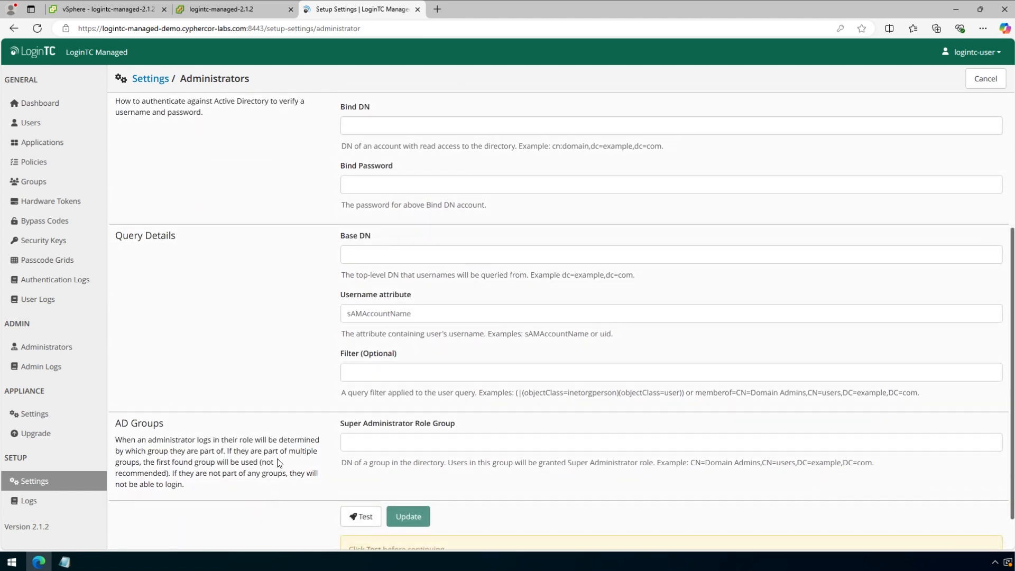
click(984, 78)
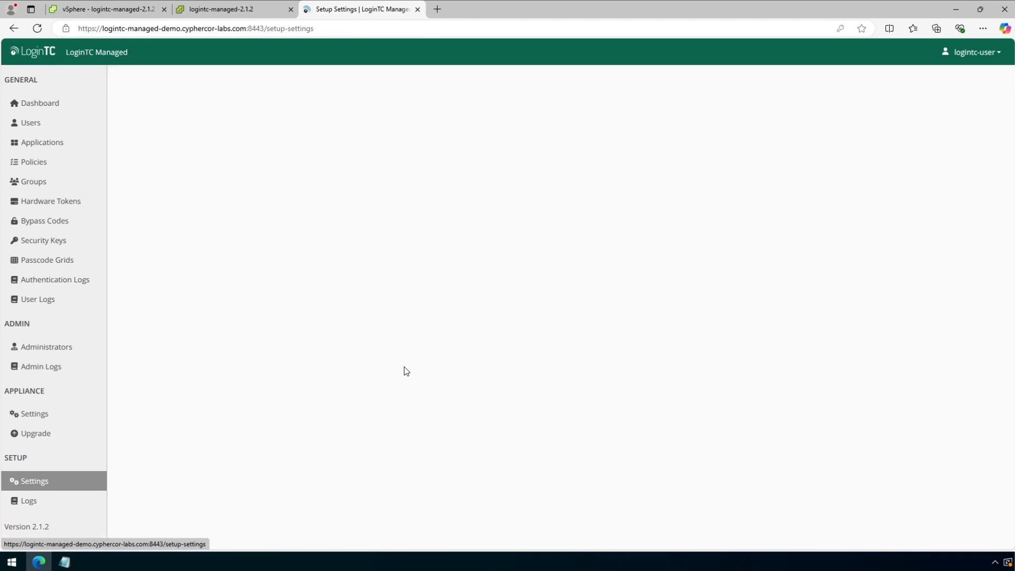
scroll(925, 190, down, 10)
scroll(925, 191, down, 2)
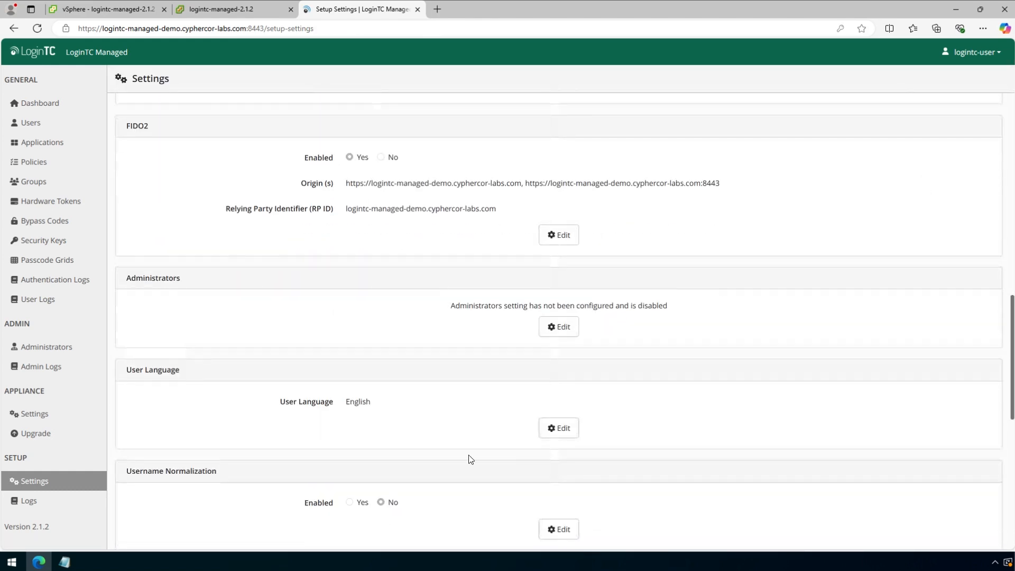
click(561, 428)
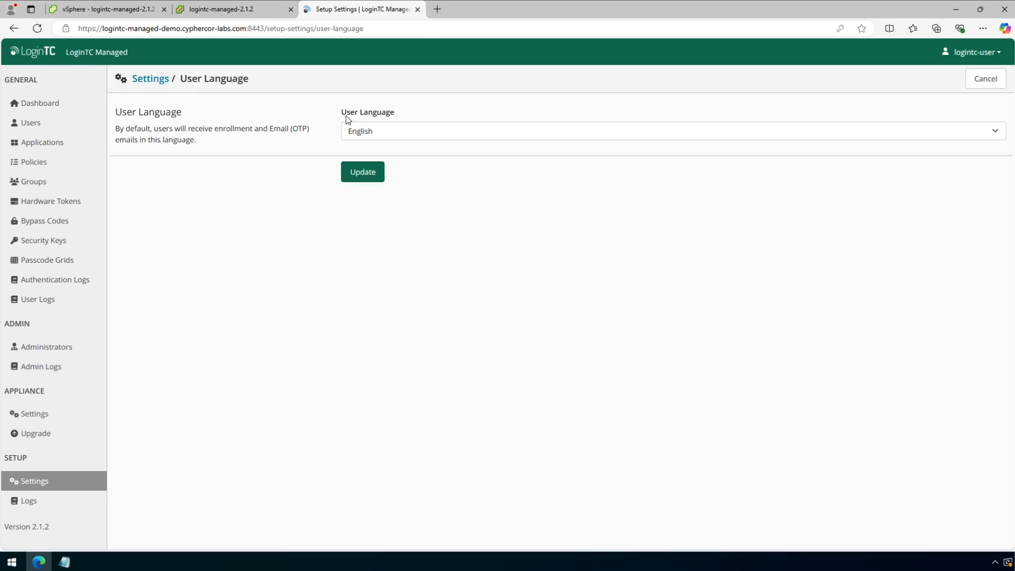
click(985, 79)
scroll(786, 482, down, 15)
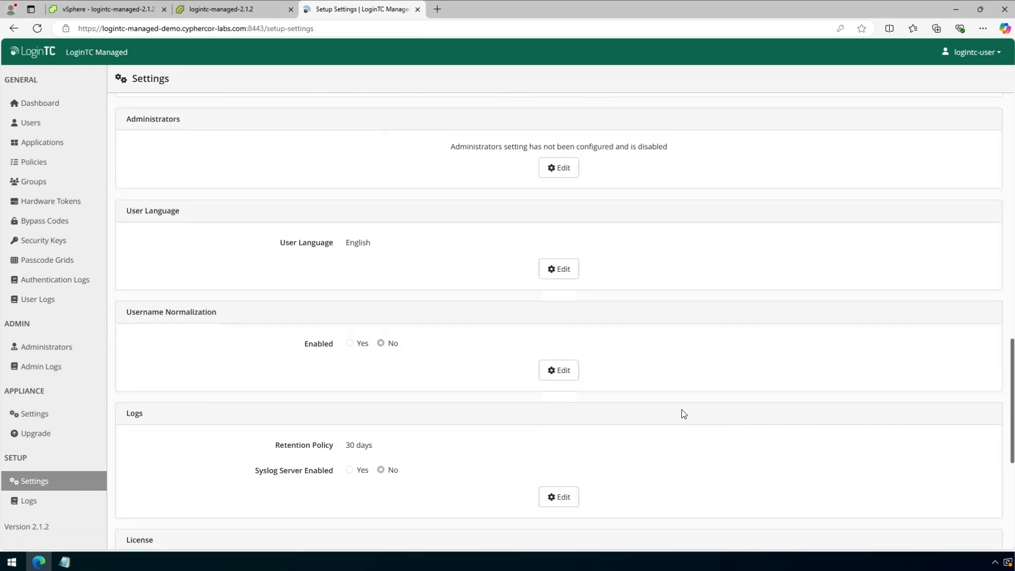
click(569, 373)
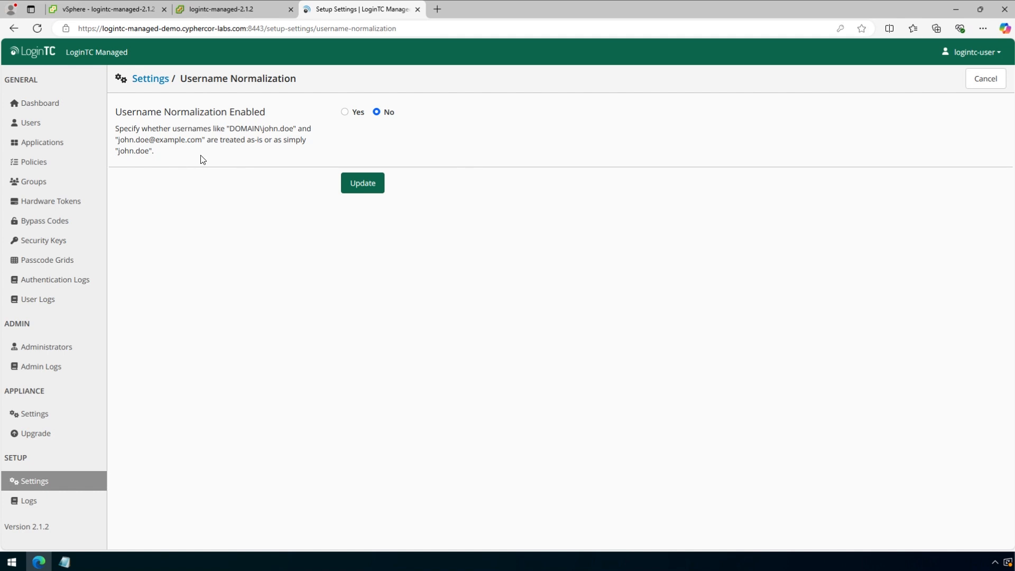
click(984, 80)
scroll(690, 366, down, 18)
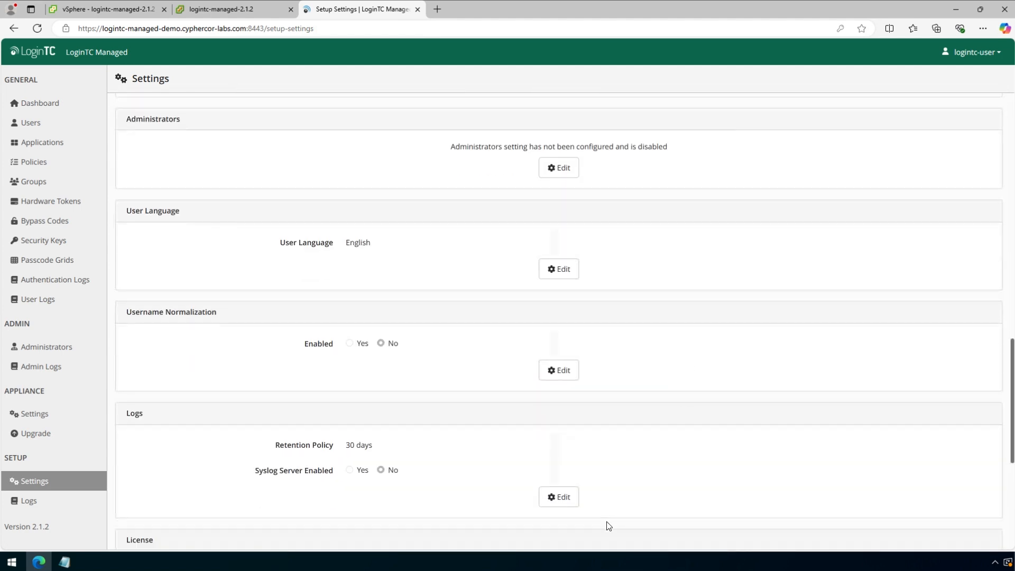
click(564, 498)
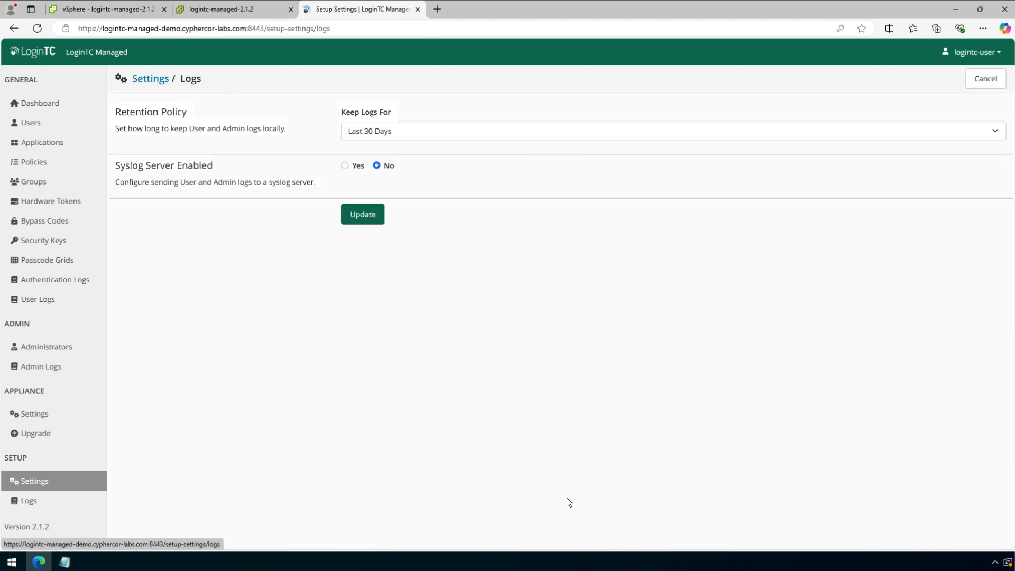
click(376, 134)
click(309, 197)
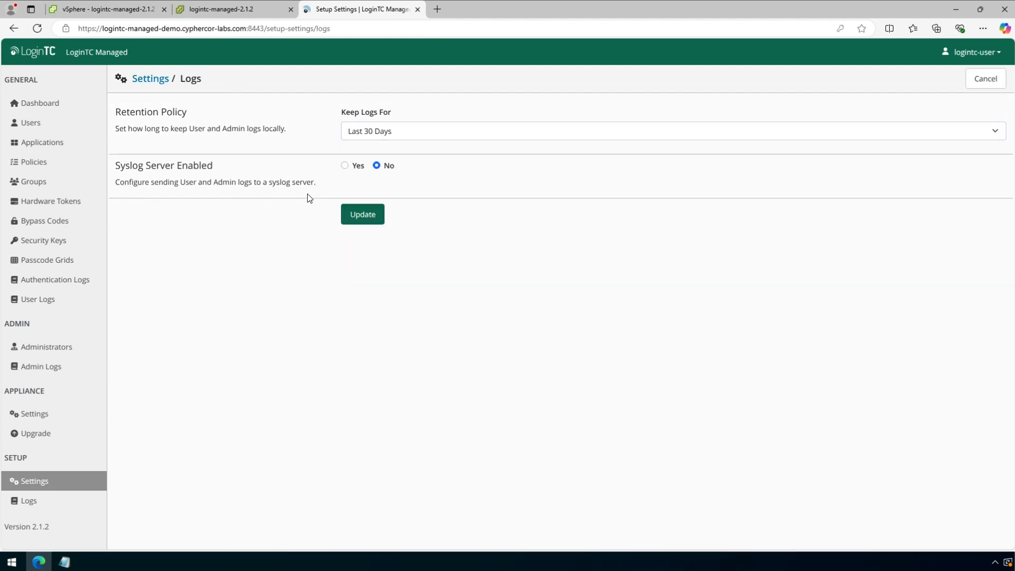
click(345, 165)
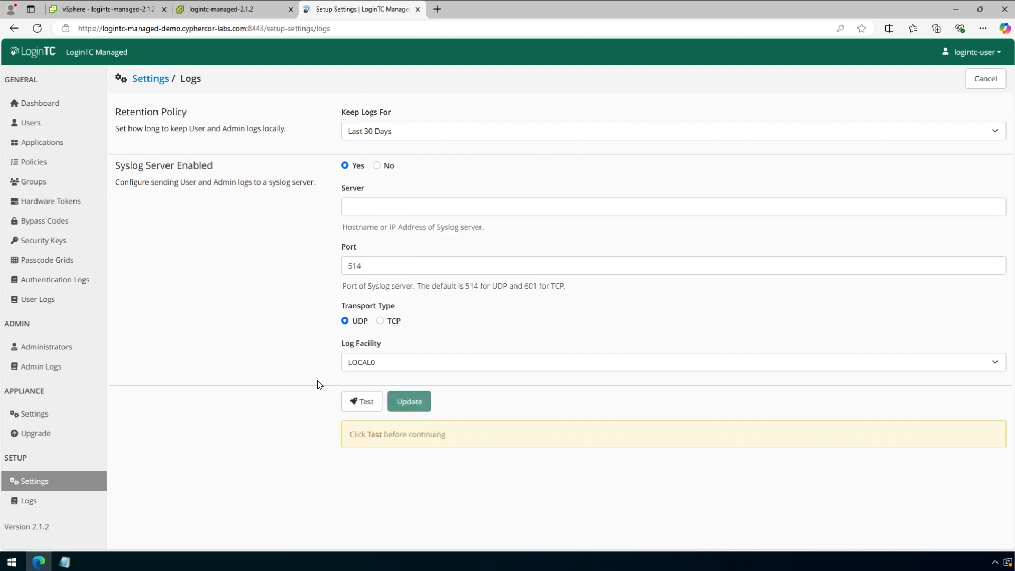
click(986, 78)
scroll(784, 408, down, 17)
scroll(783, 410, down, 5)
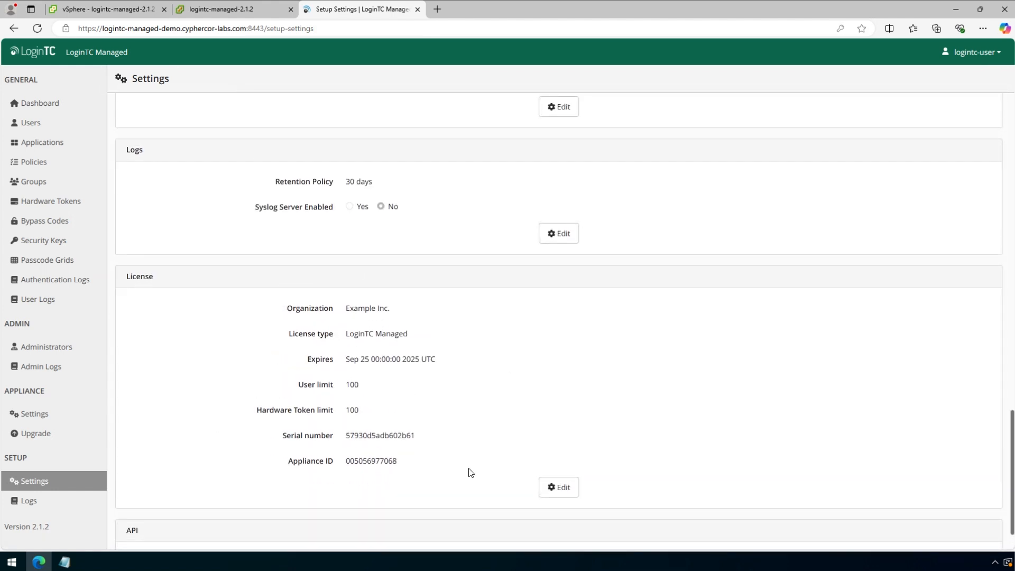
click(564, 487)
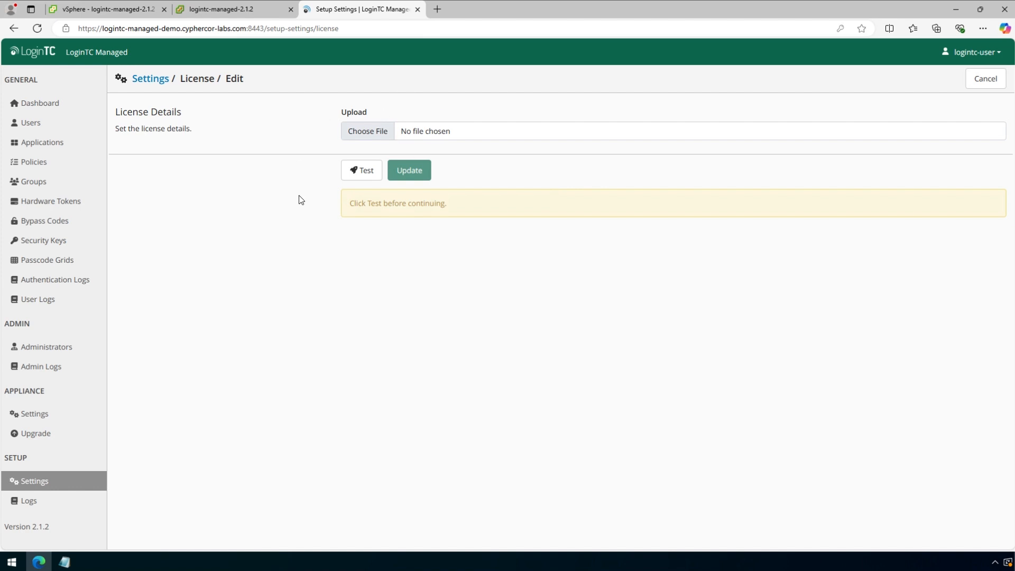
click(985, 79)
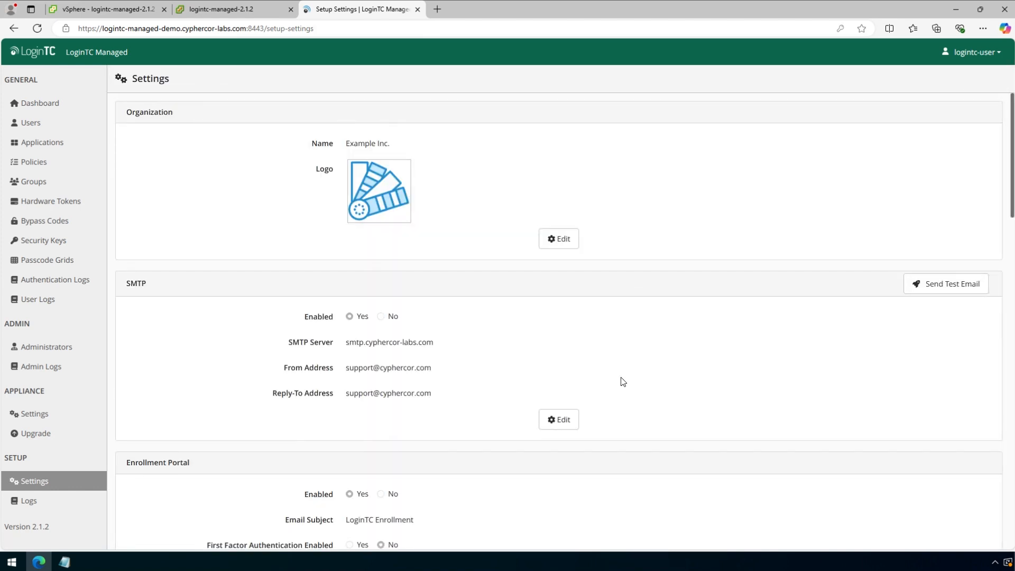